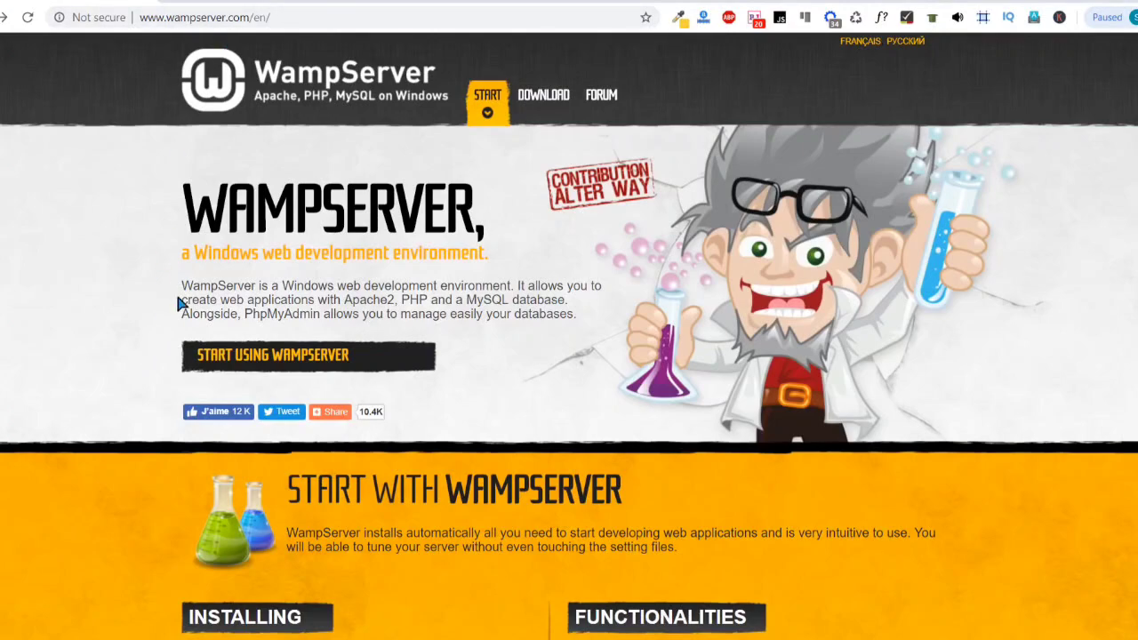
Step: Examine the WampServer description, installation notes, and the PHP and MySQL versions bundled with the 64-bit download
drag(182, 285, 211, 287)
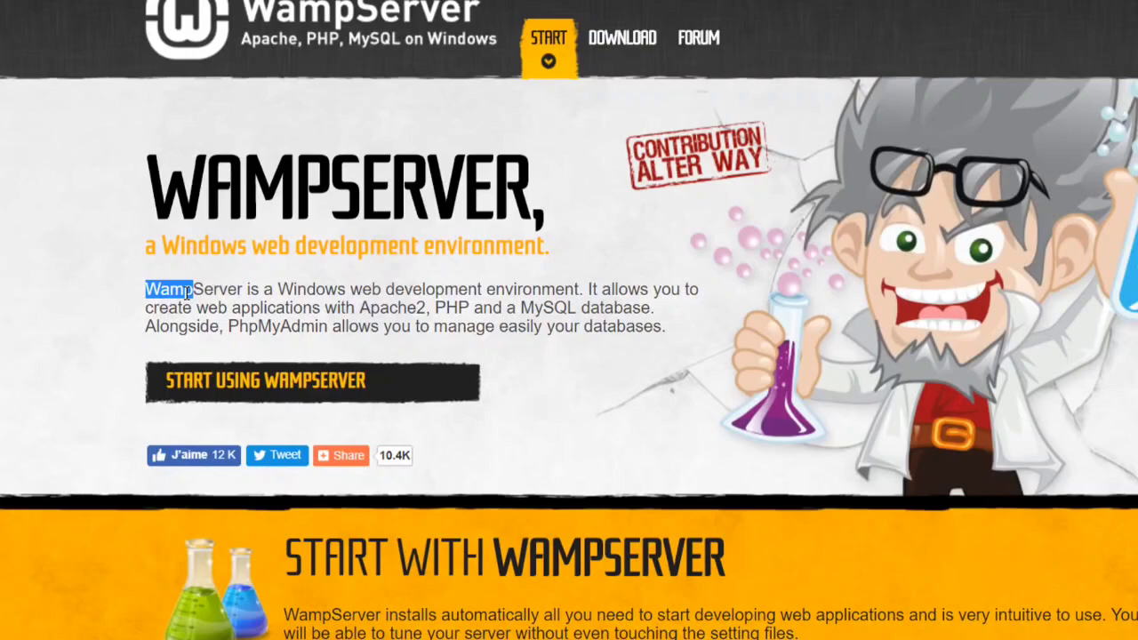
scroll(79, 377, down, 5)
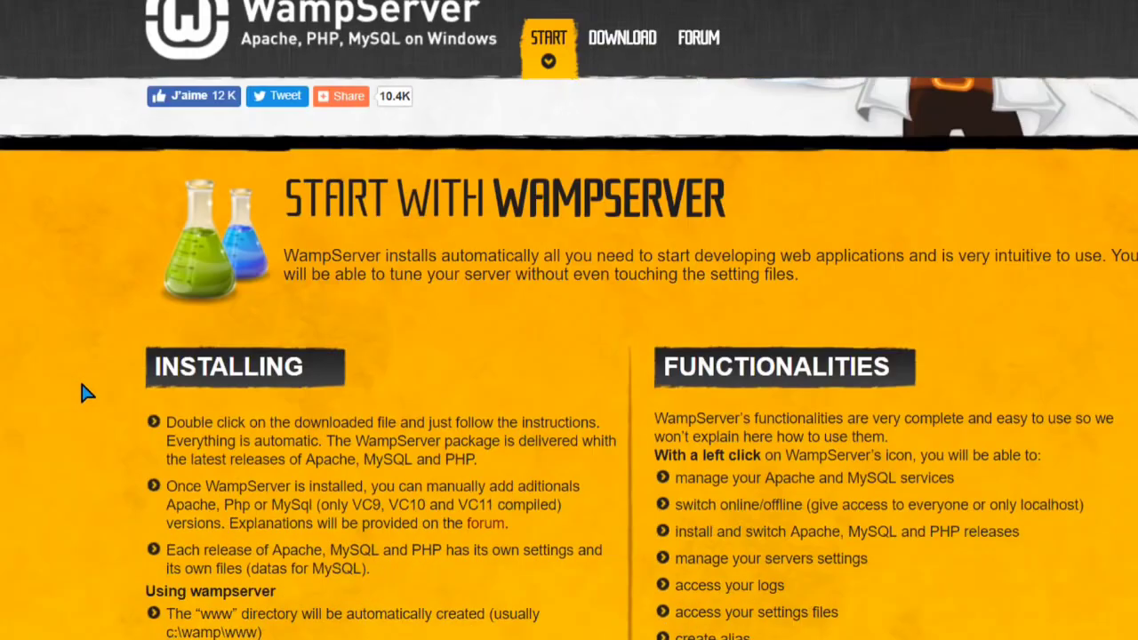
scroll(81, 385, down, 9)
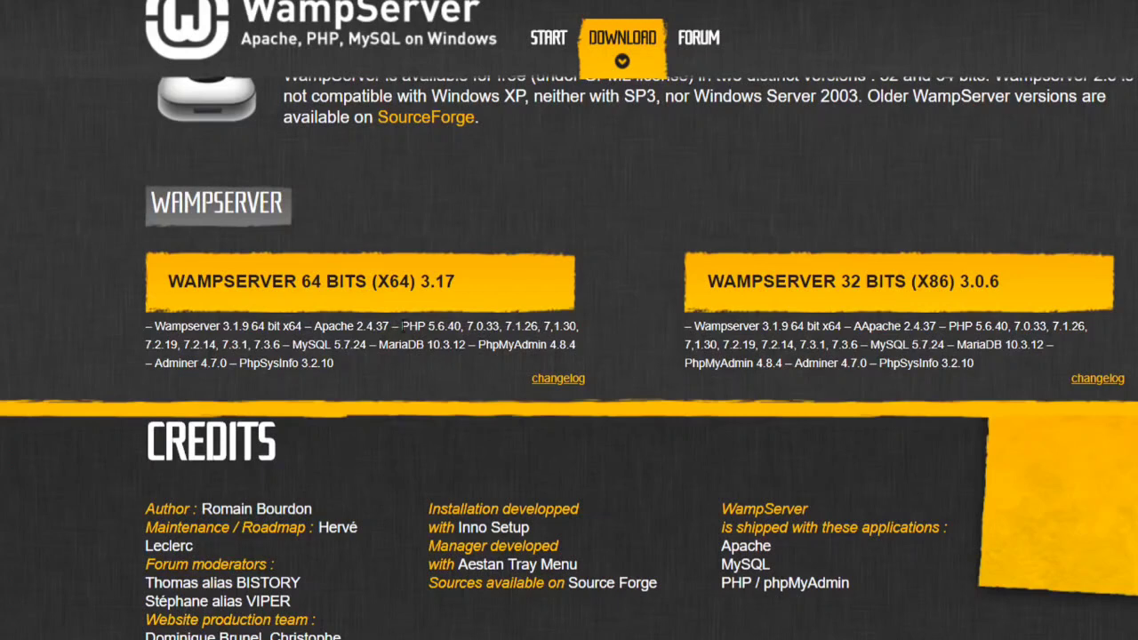
drag(402, 326, 572, 326)
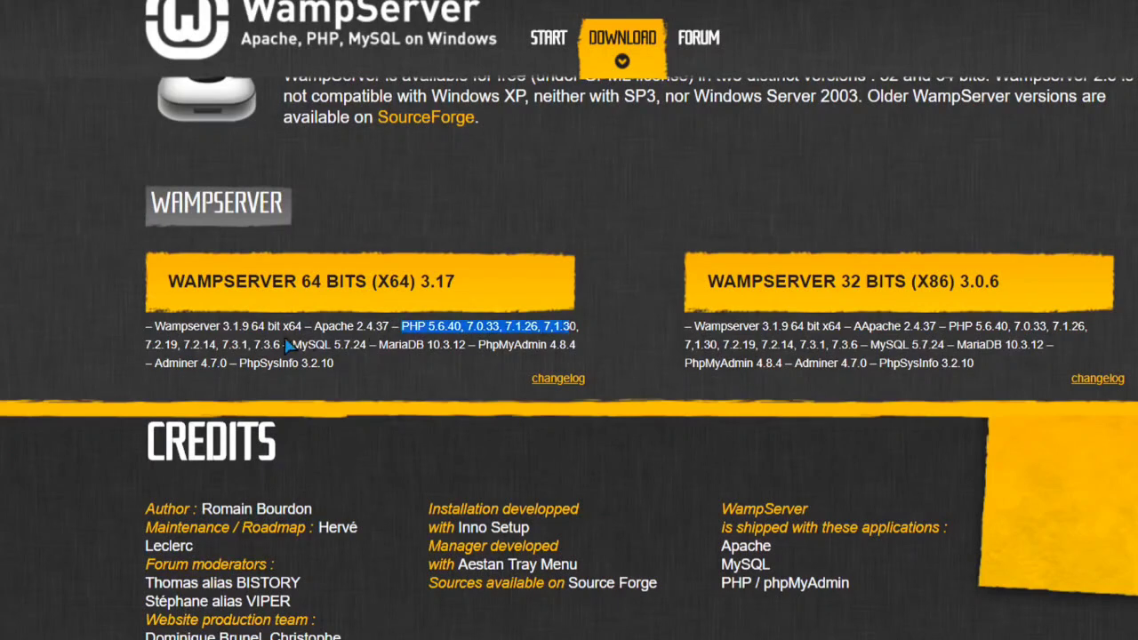
drag(292, 344, 379, 348)
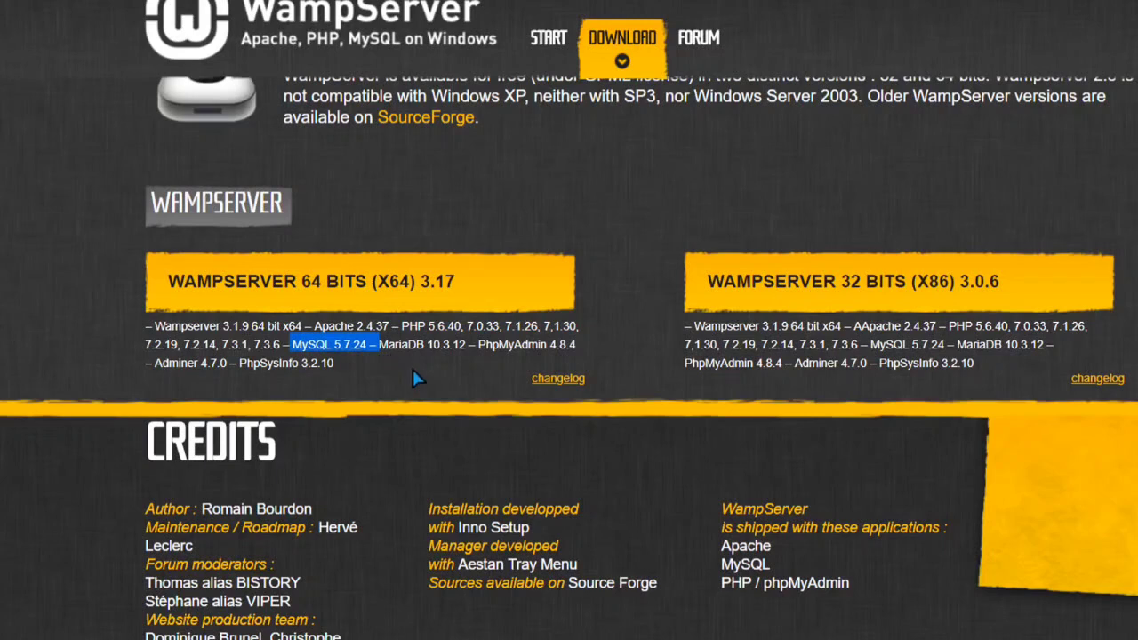
Step: Request the direct download of WampServer 64 bits (x64) 3.17, checking its Visual Studio requirement, and cancel saving wampserver3.1.9_x64.exe
click(435, 293)
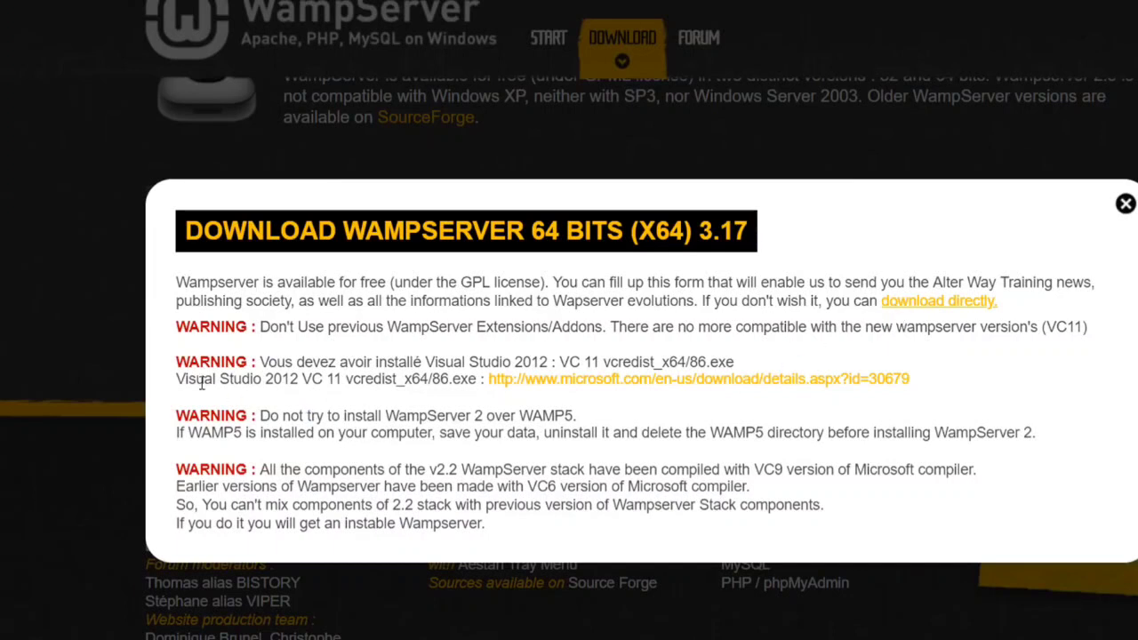
drag(178, 378, 482, 382)
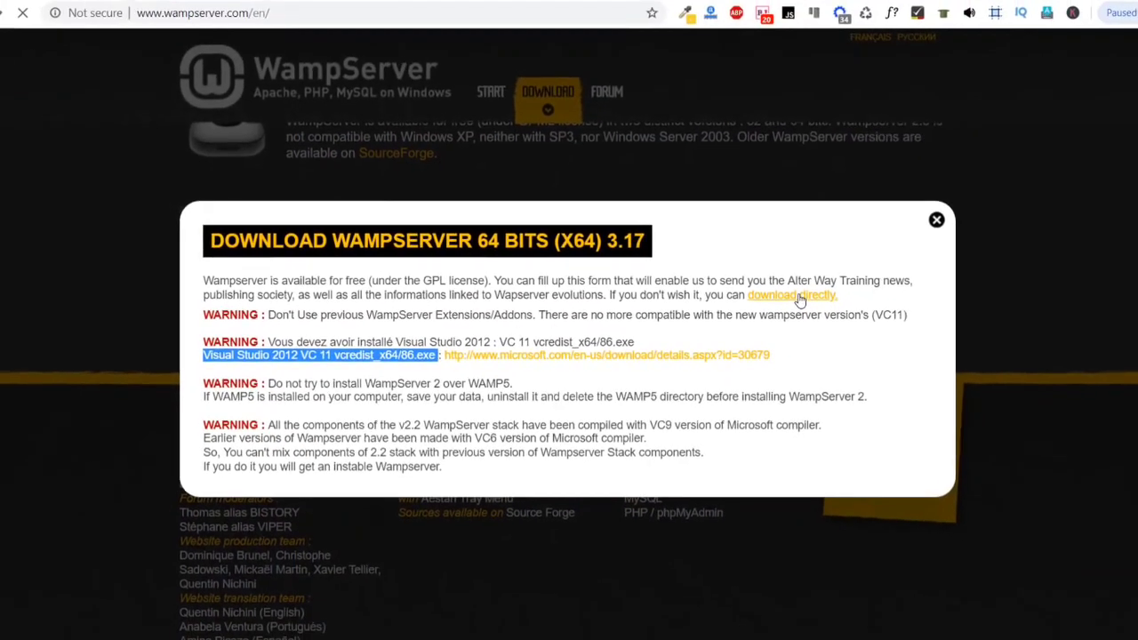
click(948, 303)
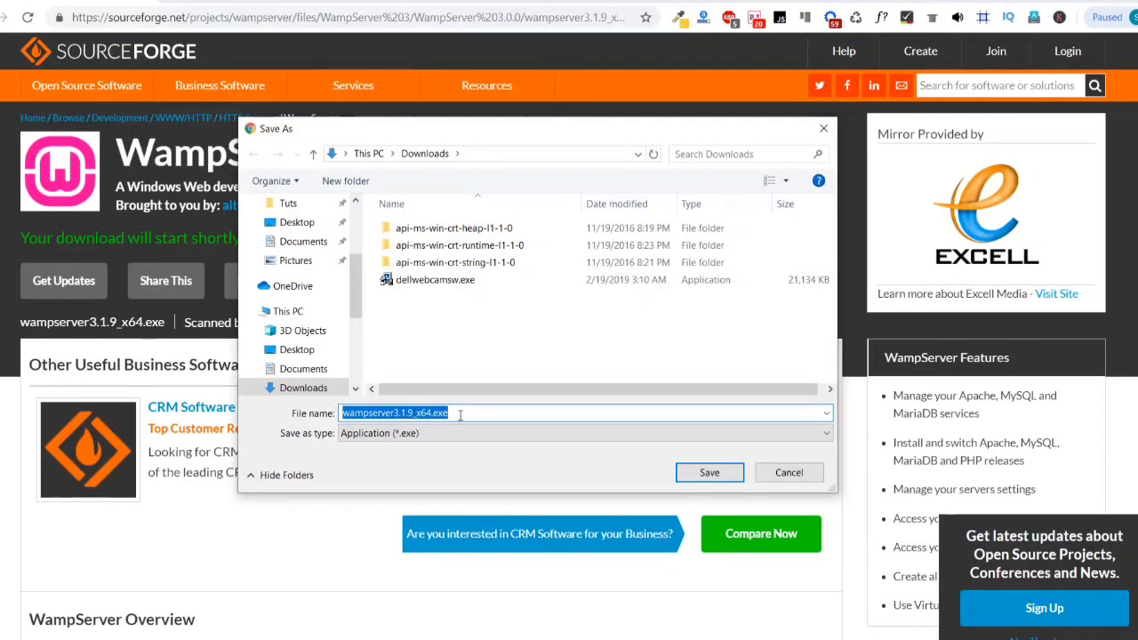
click(770, 477)
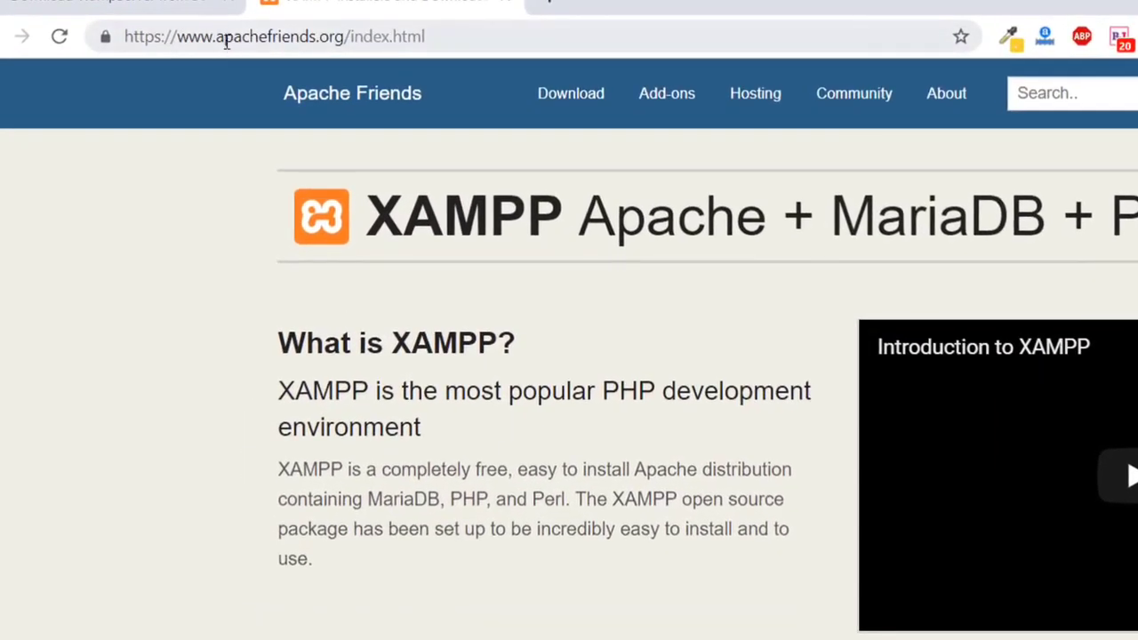
Step: Examine the XAMPP description, the per-platform downloads and the new release notice on the Apache Friends home page
drag(216, 39, 313, 39)
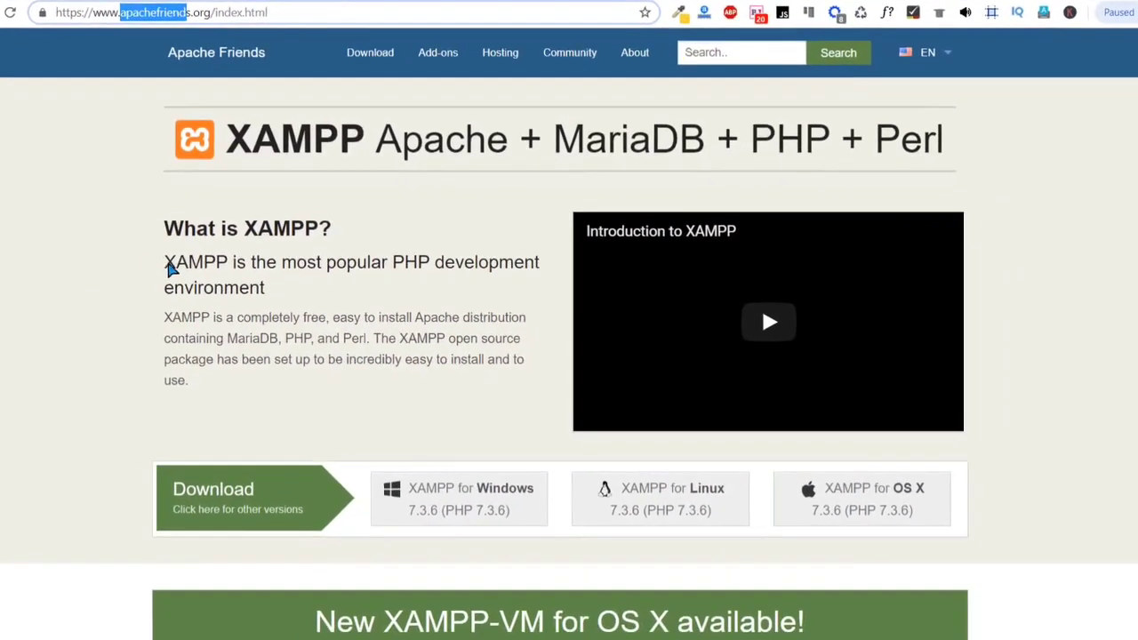
drag(179, 260, 190, 262)
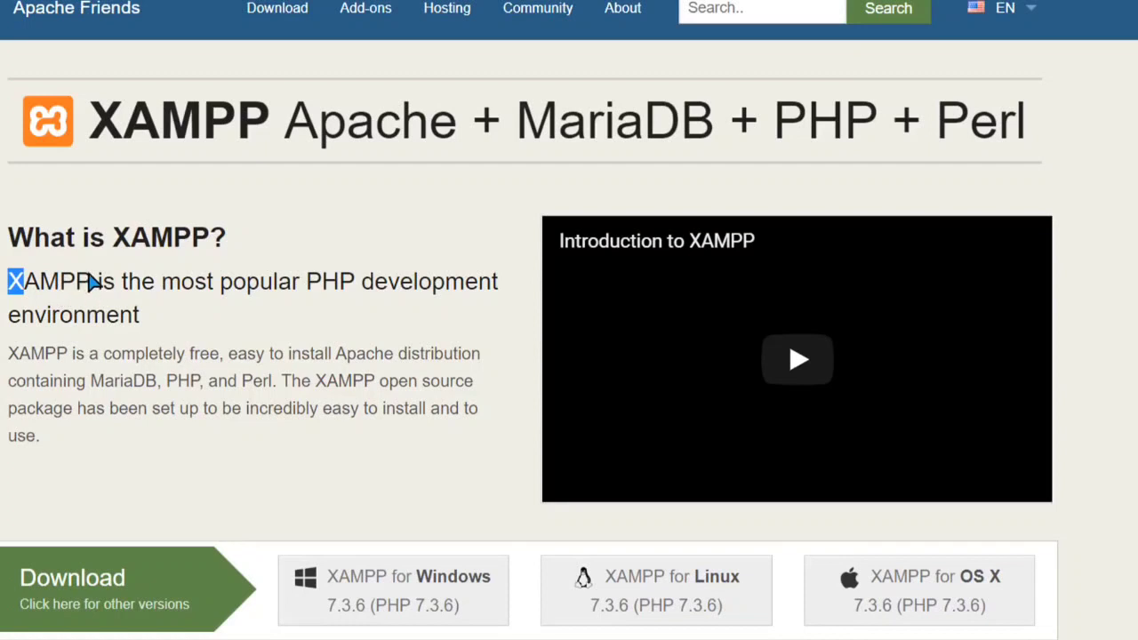
drag(106, 246, 208, 249)
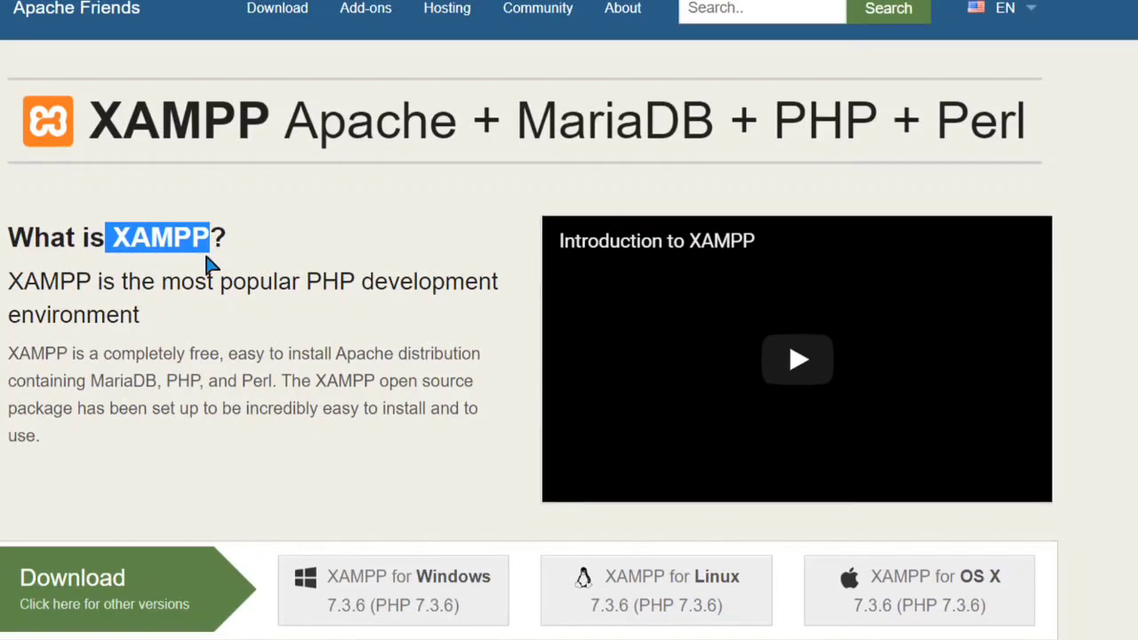
click(215, 462)
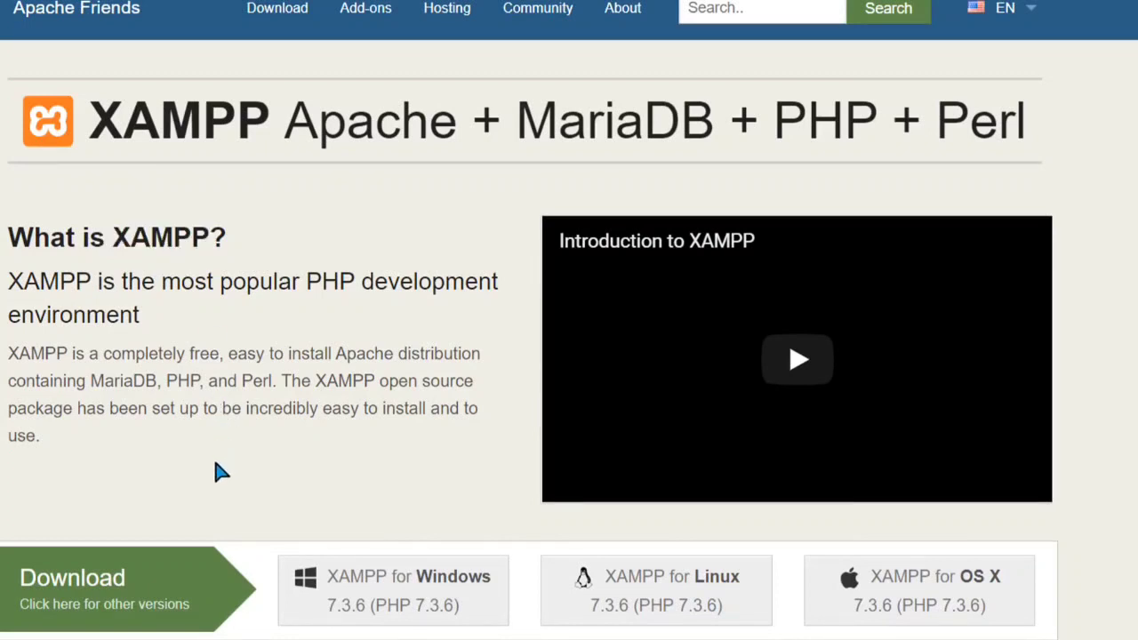
scroll(215, 462, down, 2)
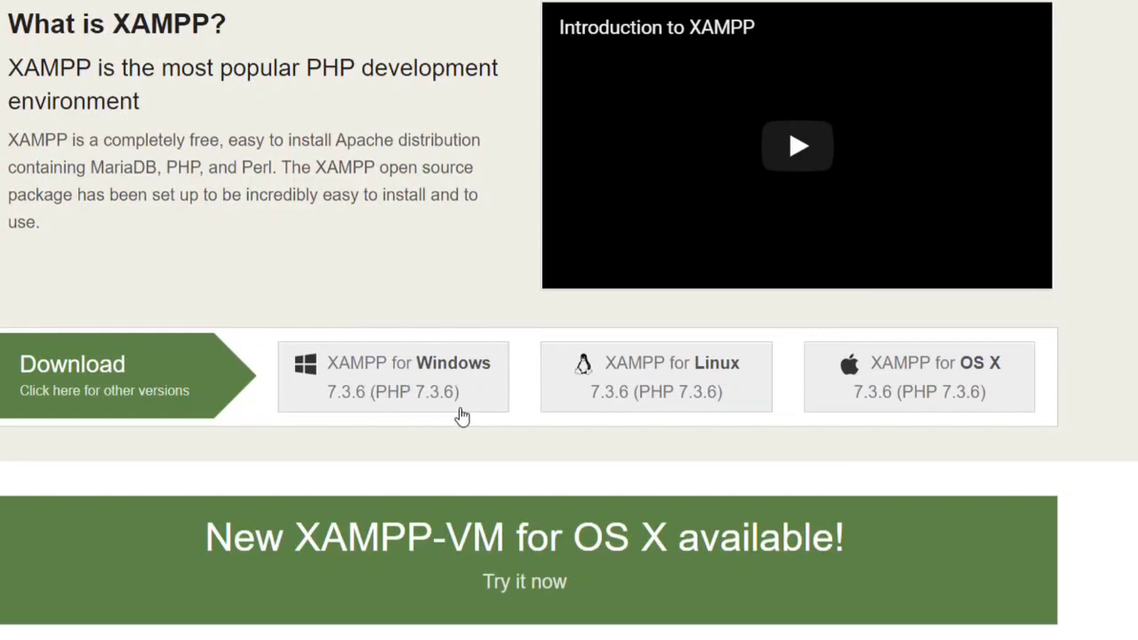
scroll(462, 416, down, 2)
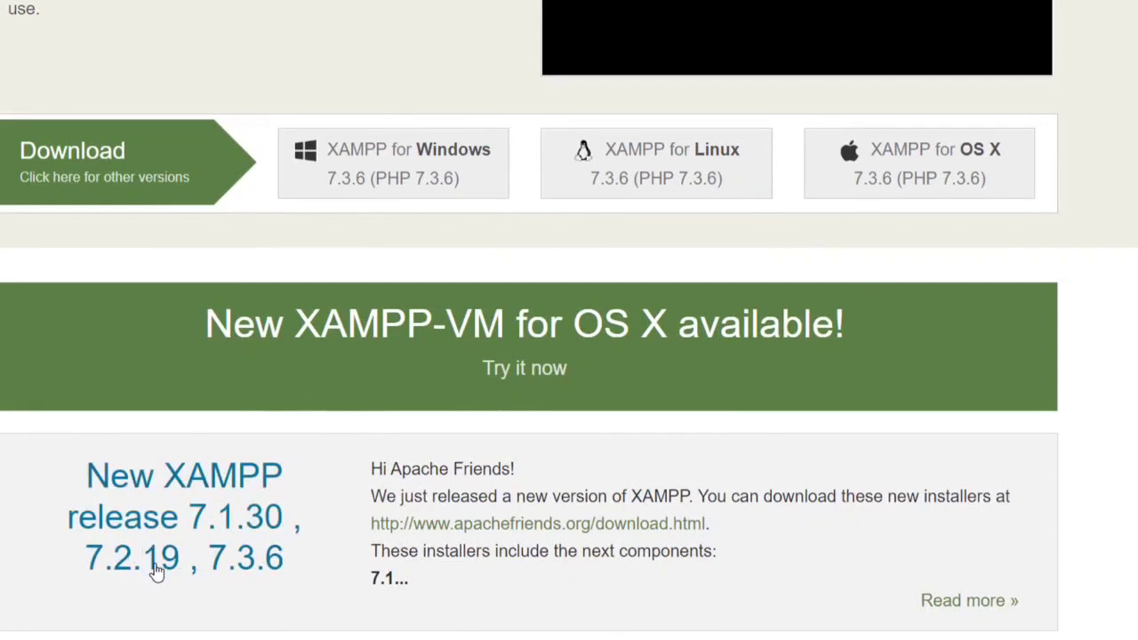
scroll(4, 384, up, 3)
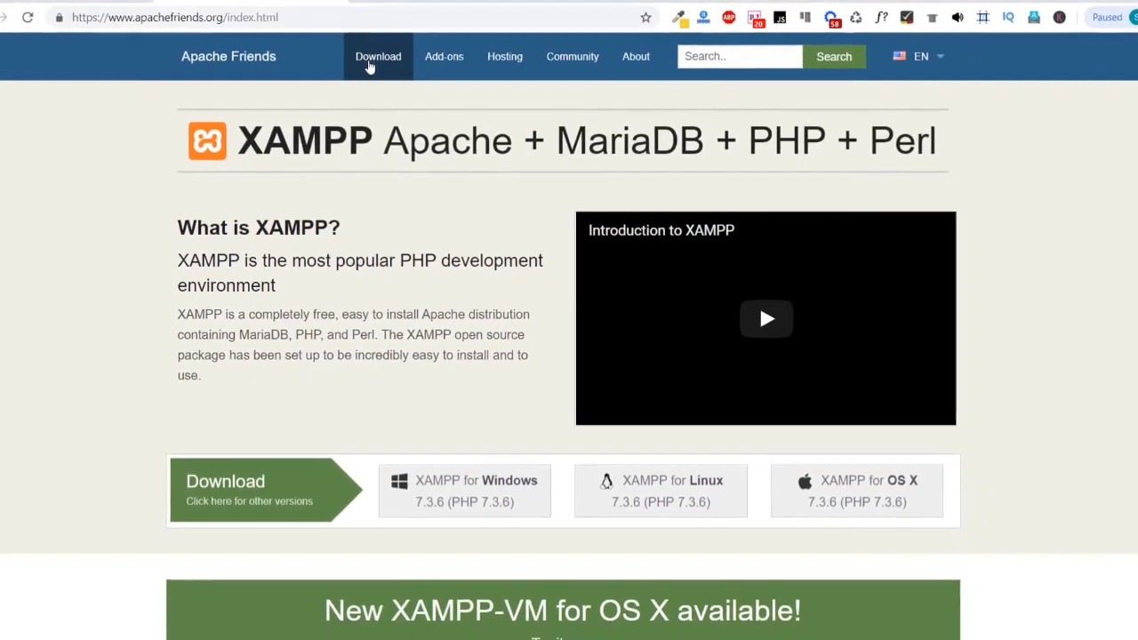
Step: Open the XAMPP download page and review the versions offered for Windows, Linux and OS X
click(369, 67)
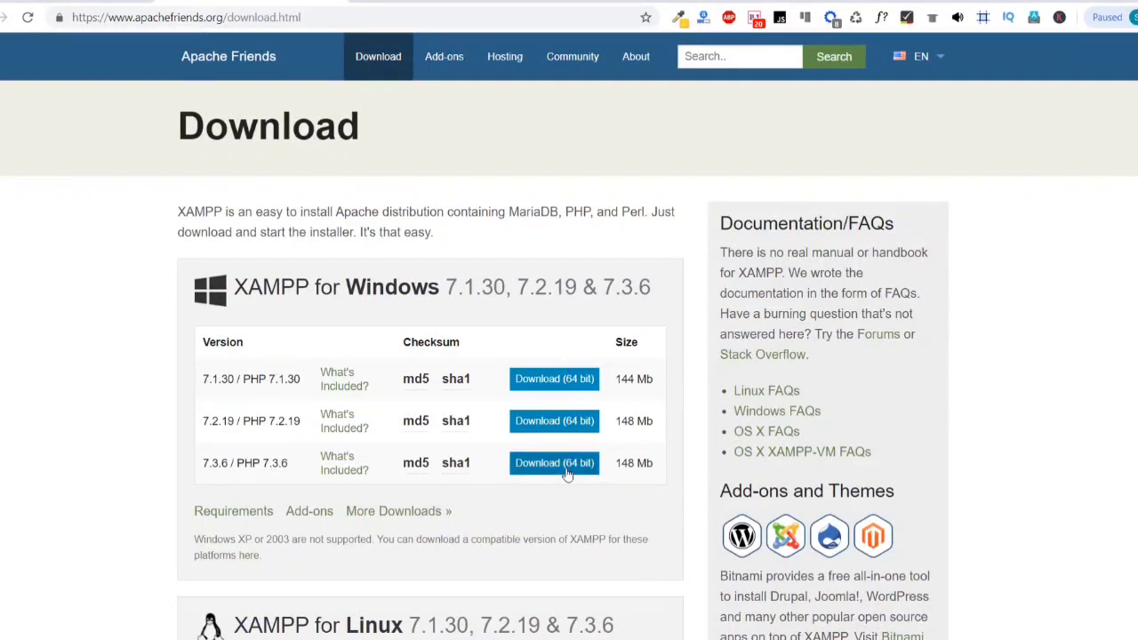
scroll(567, 474, down, 4)
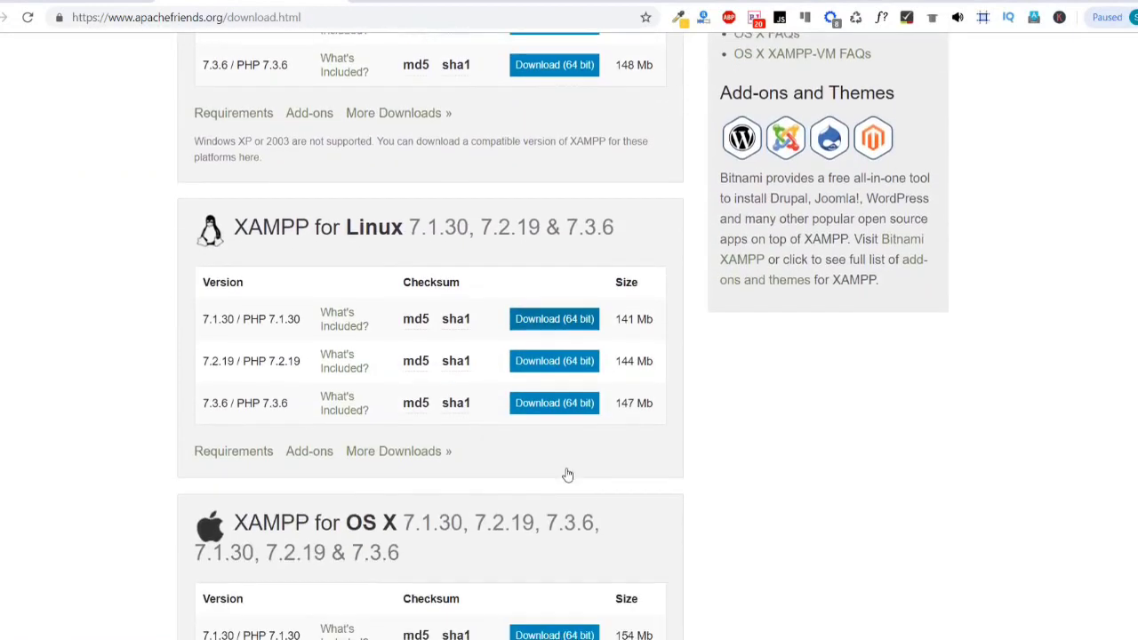
scroll(569, 474, up, 1)
scroll(567, 474, up, 3)
Step: Return to the Apache Friends home page, request XAMPP for Windows 7.3.6, and cancel saving the installer
click(225, 59)
scroll(414, 436, down, 1)
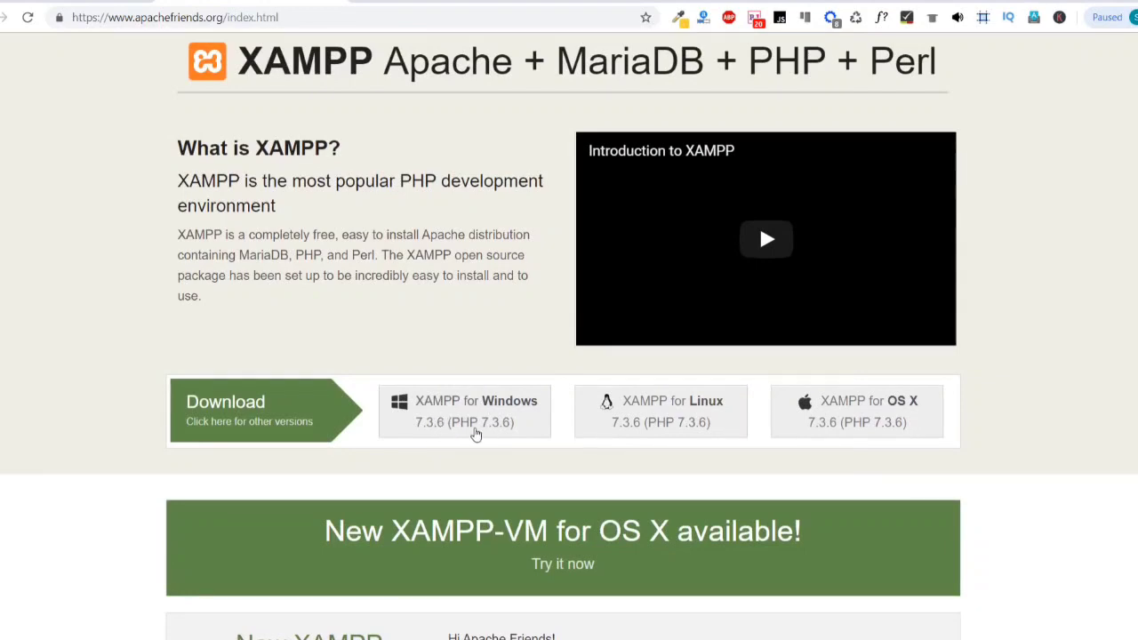
click(475, 433)
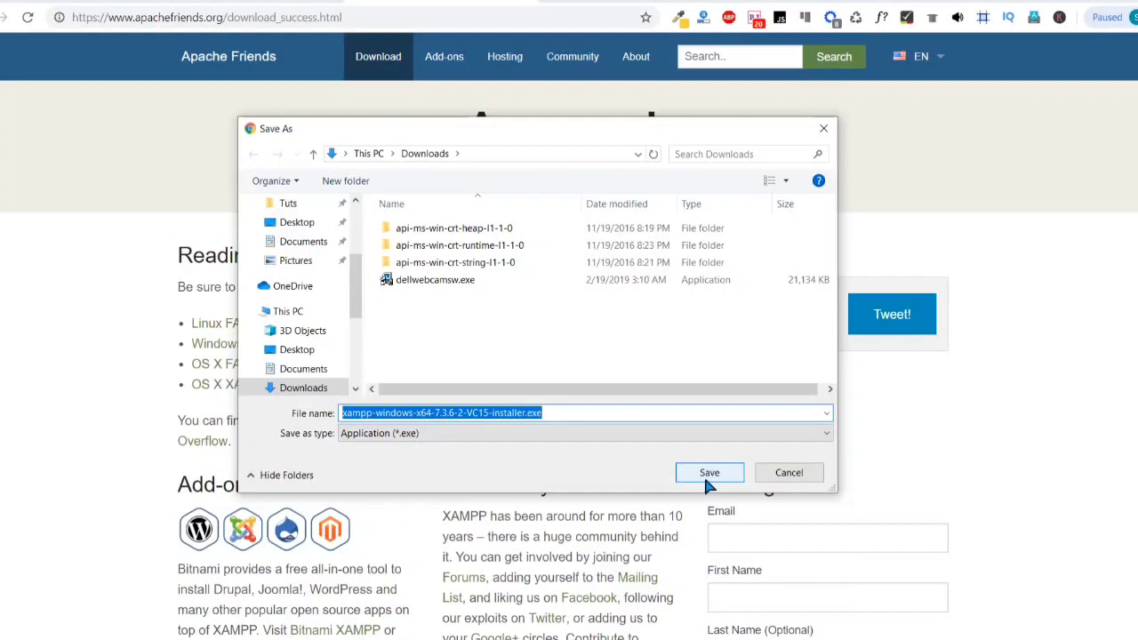
click(762, 477)
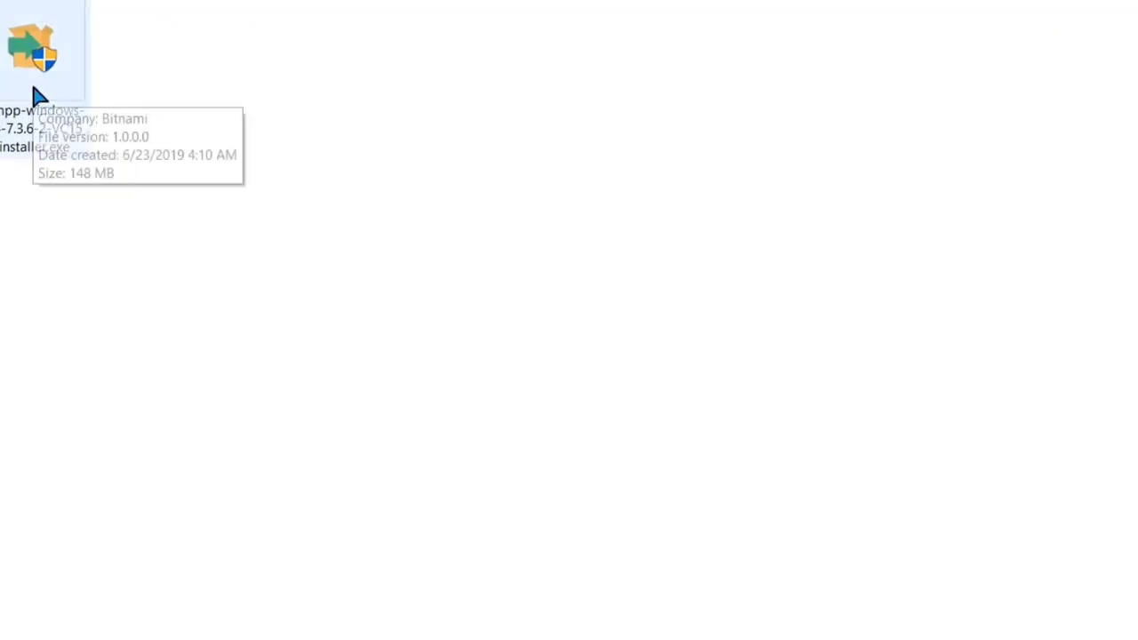
Step: Launch the XAMPP 7.3.6 installer, dismiss the UAC warning, and proceed to the component selection
click(74, 123)
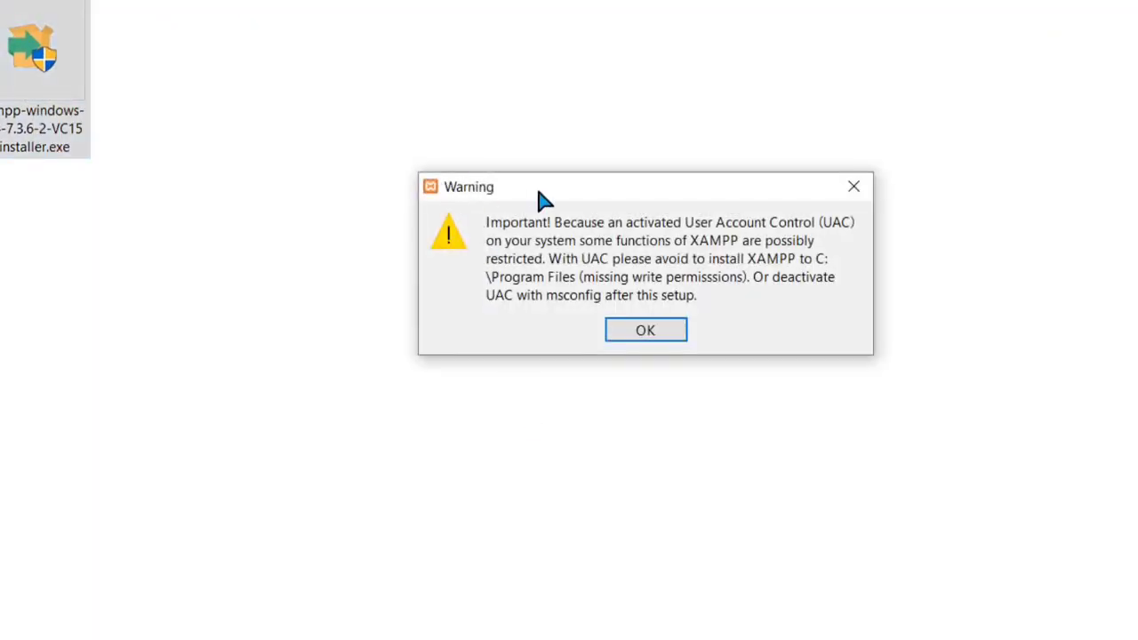
click(644, 330)
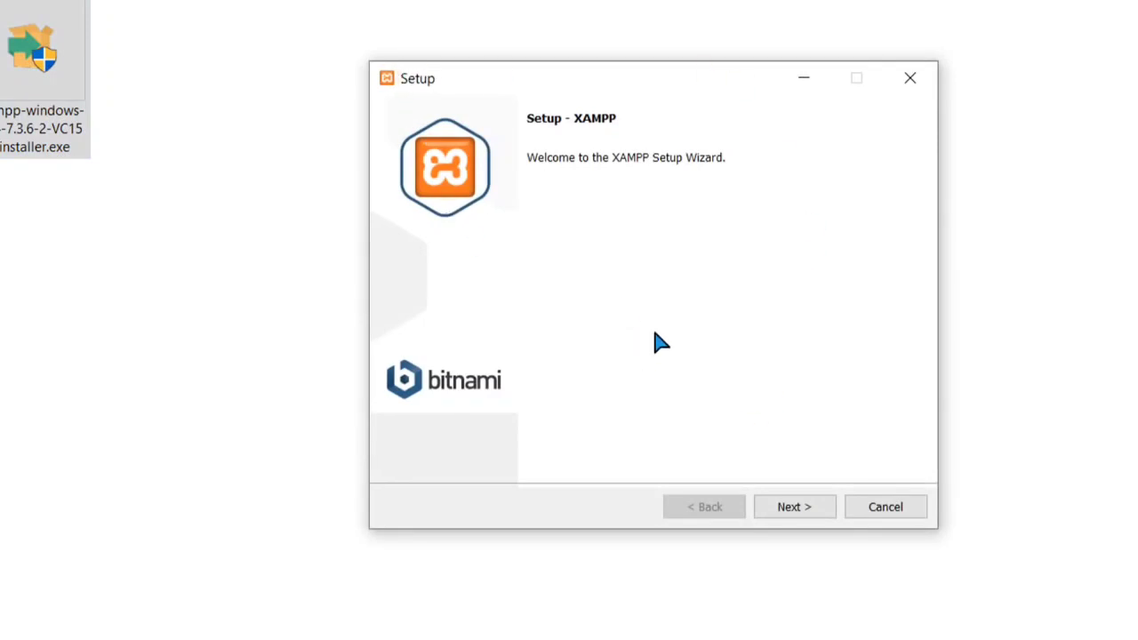
click(777, 511)
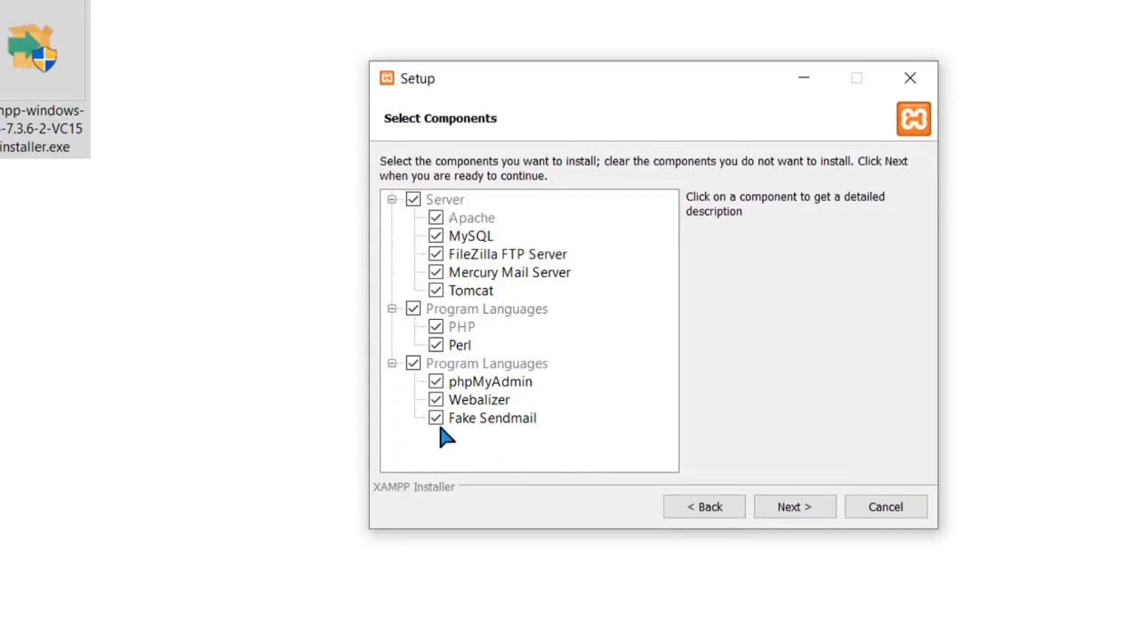
Step: Exclude Tomcat from the components and install XAMPP into the default folder C:\xampp
click(437, 291)
click(792, 508)
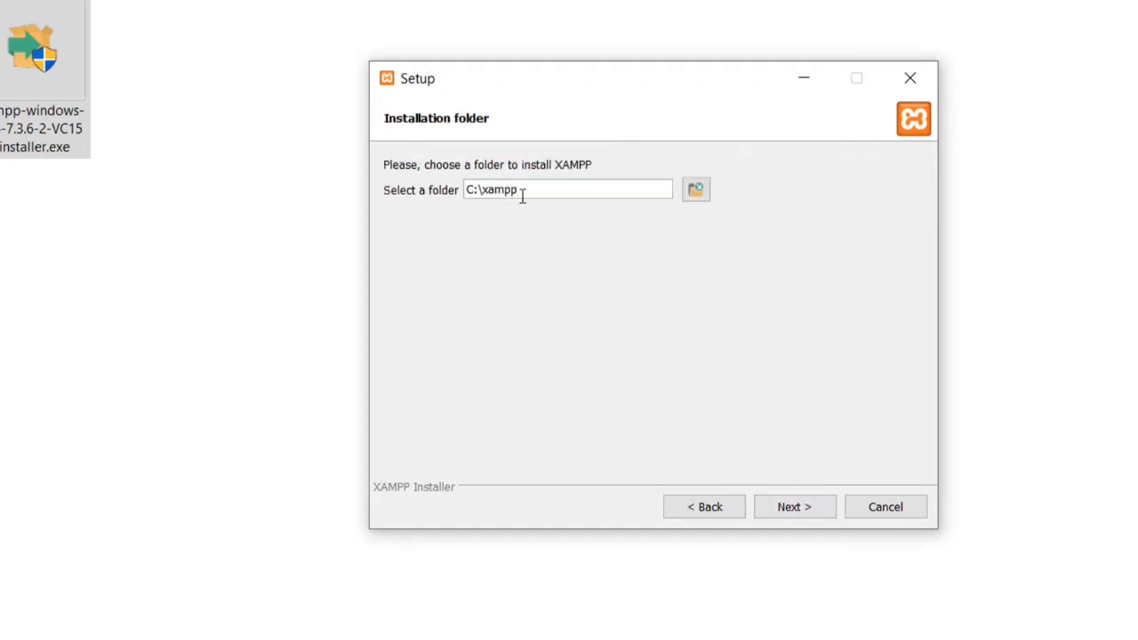
click(792, 508)
click(792, 507)
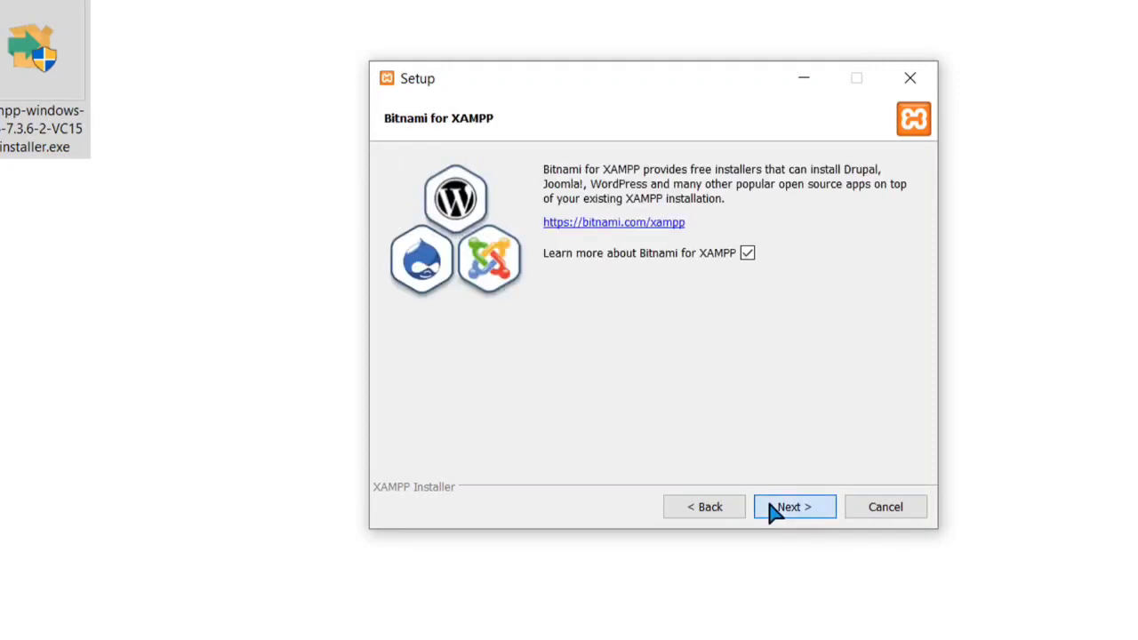
click(774, 513)
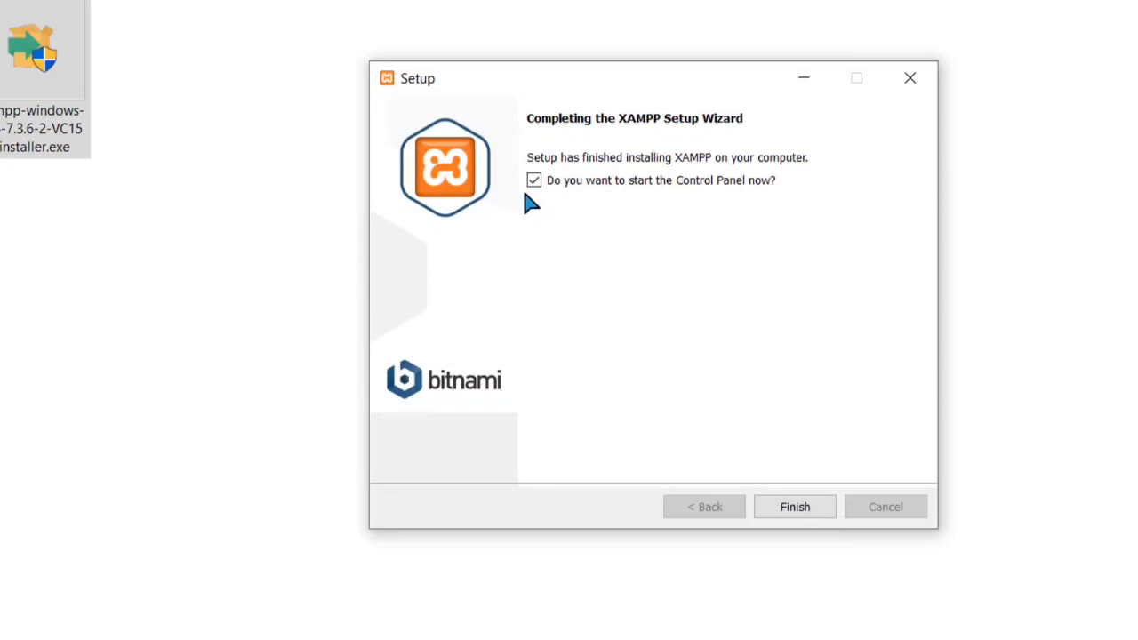
Step: Finish the XAMPP setup with the Control Panel set to start, and save English as its language
click(788, 511)
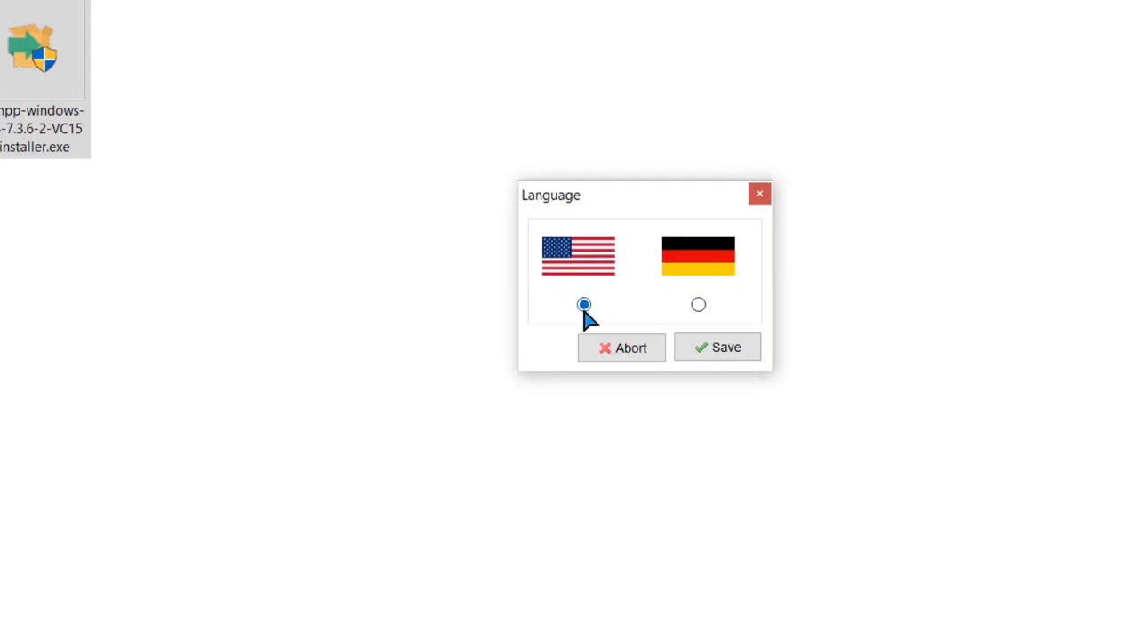
click(716, 353)
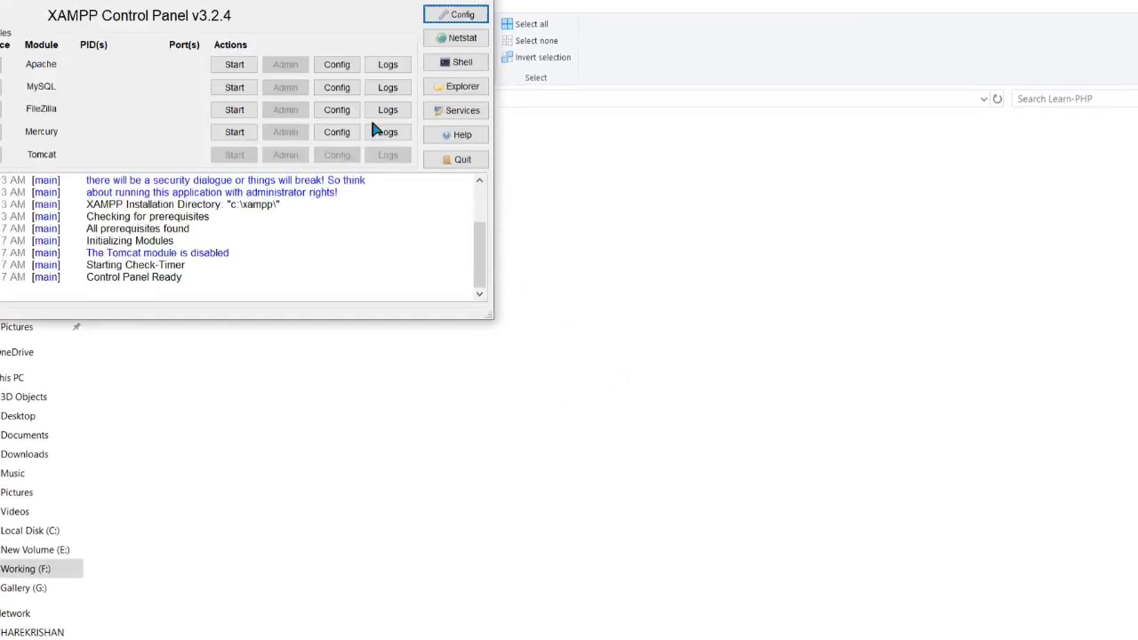
Step: Move the XAMPP Control Panel into clear view and start the Apache and MySQL modules
drag(258, 3, 546, 187)
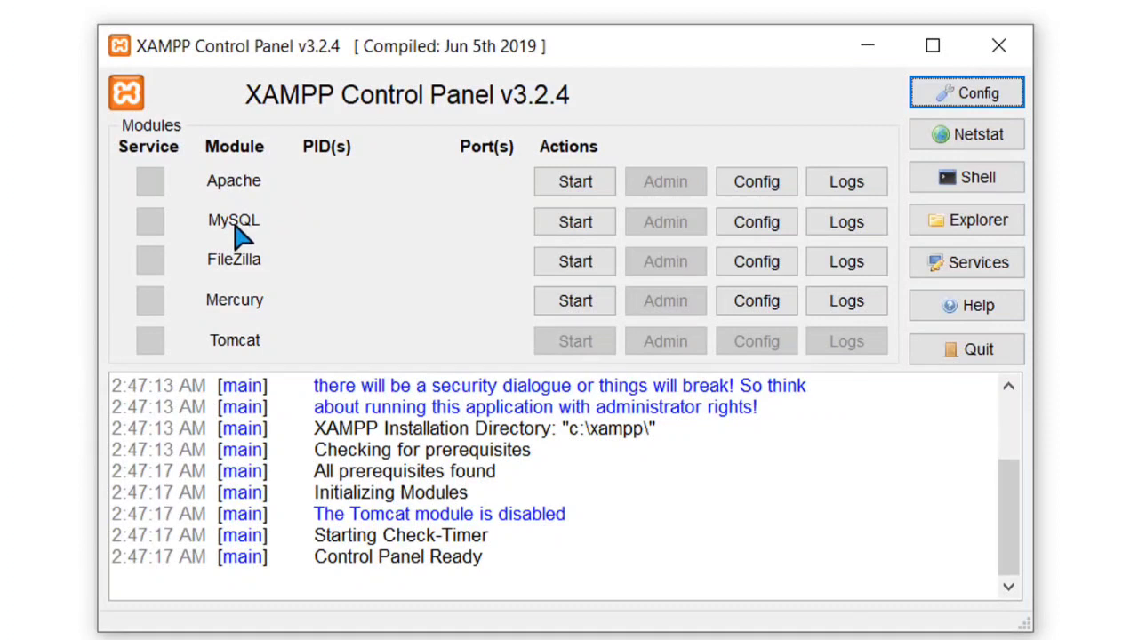
click(556, 187)
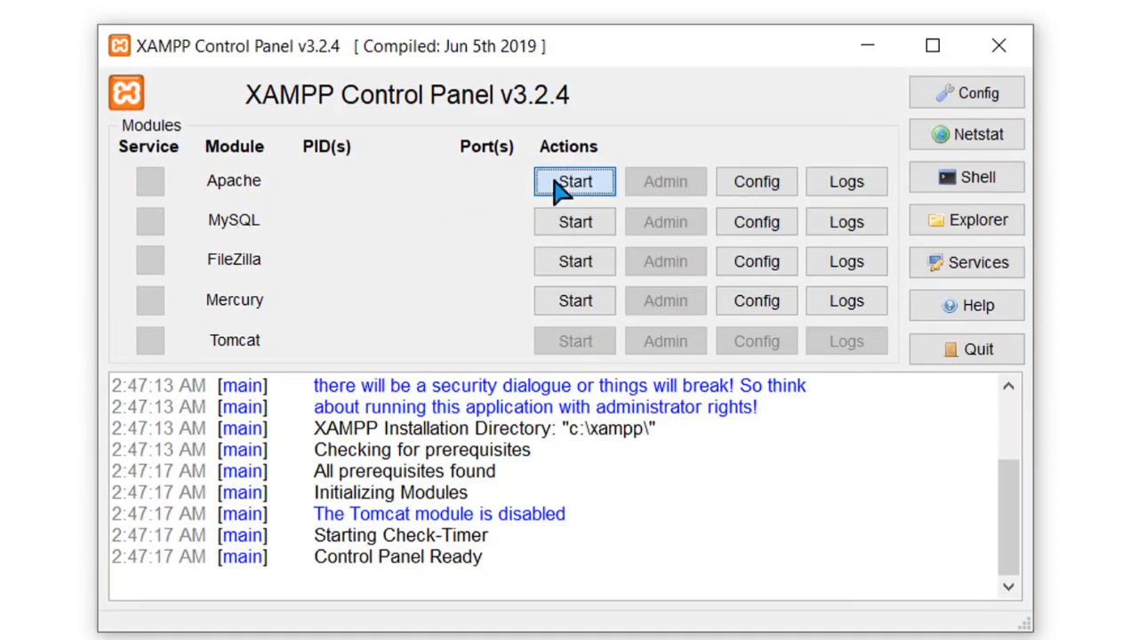
click(562, 233)
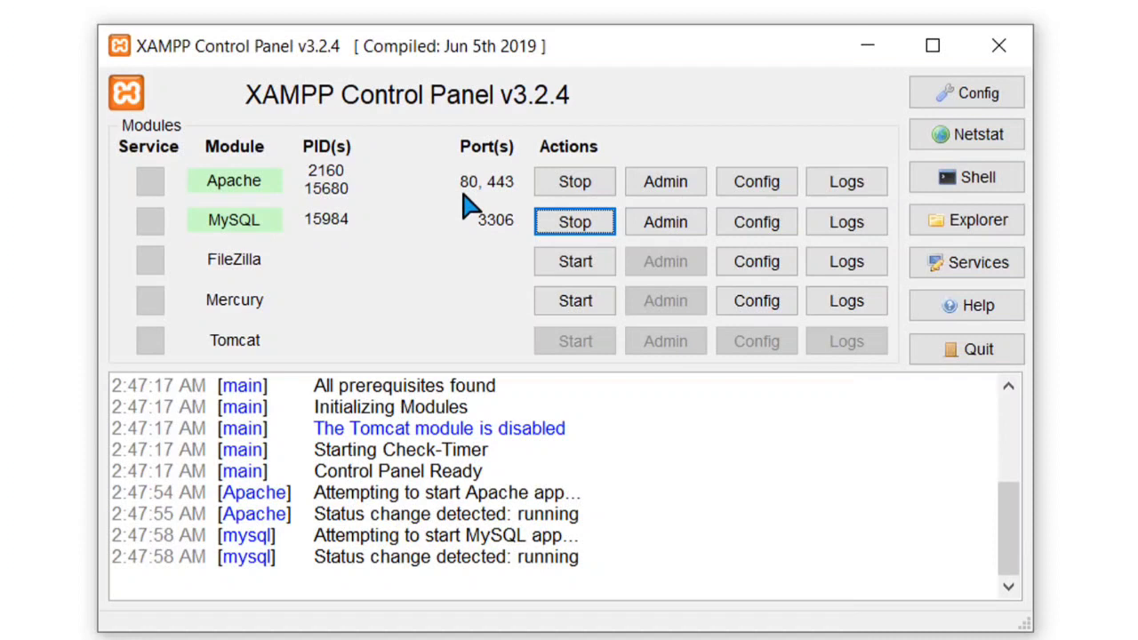
Step: Open Apache's httpd.conf configuration file from the XAMPP Control Panel and maximize the Notepad window
click(754, 197)
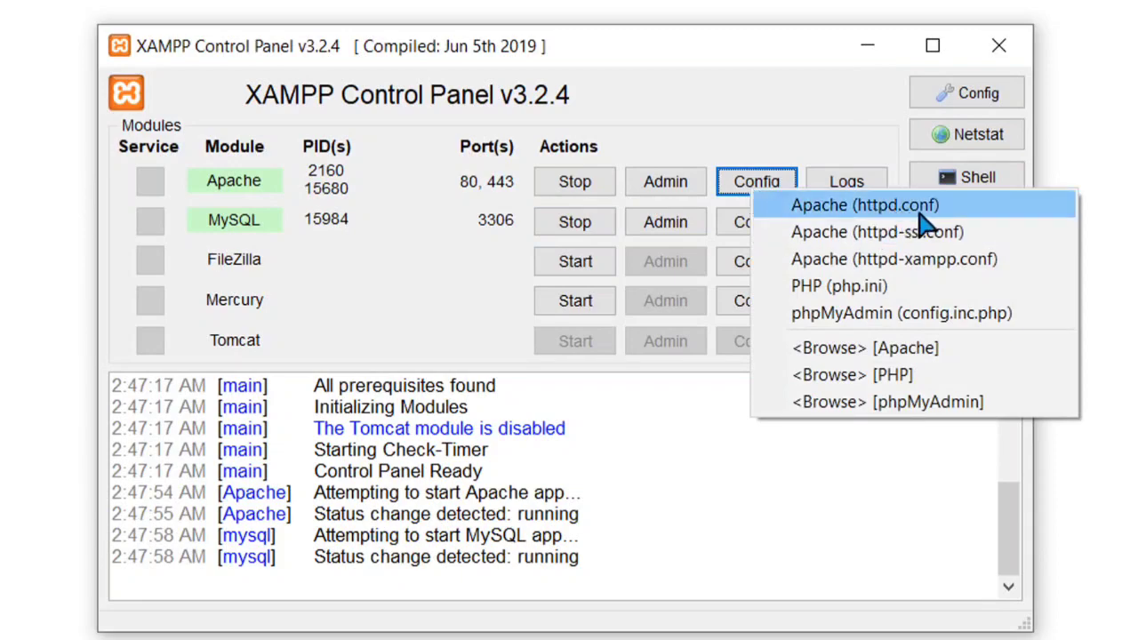
click(918, 211)
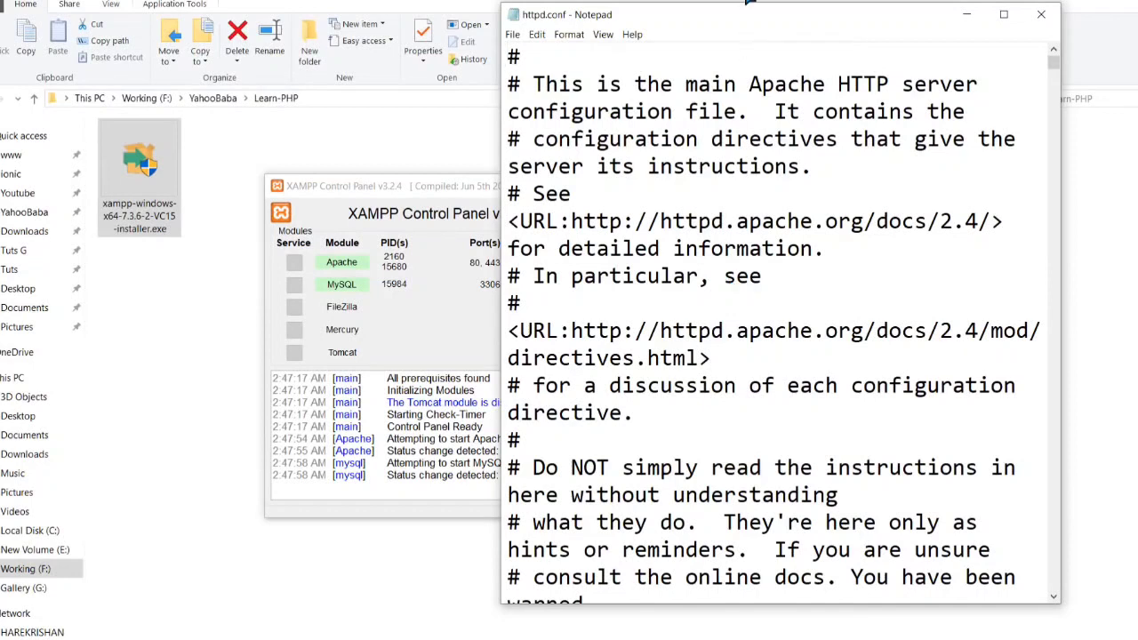
double_click(738, 14)
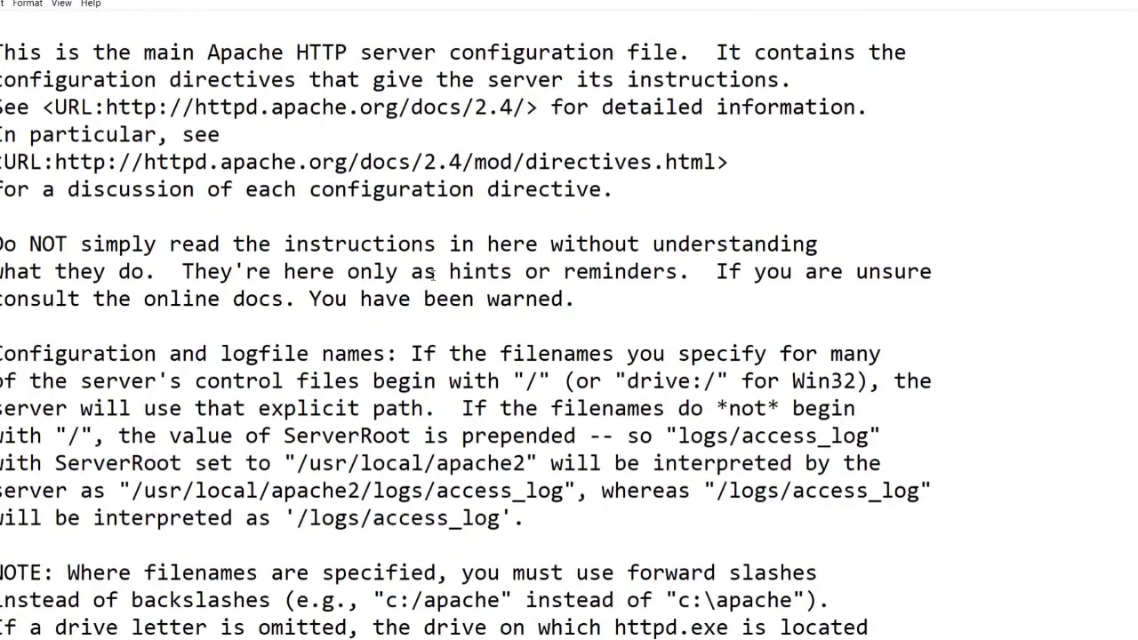
Step: Find the Listen directives in httpd.conf and change the port in both Listen lines to 8080
scroll(433, 275, down, 10)
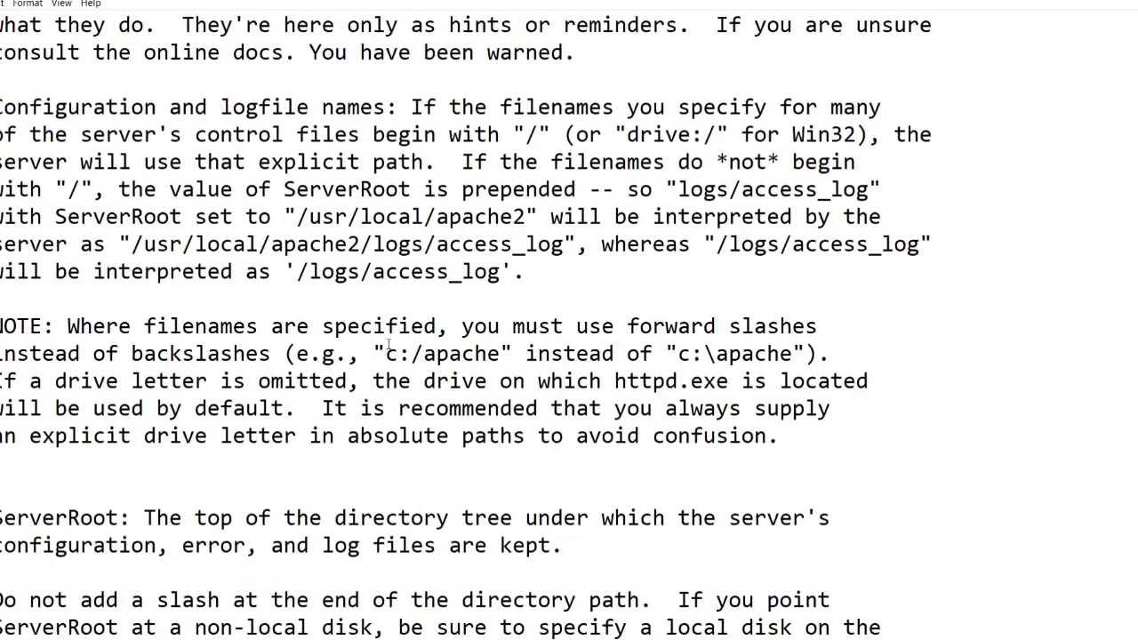
scroll(388, 359, down, 4)
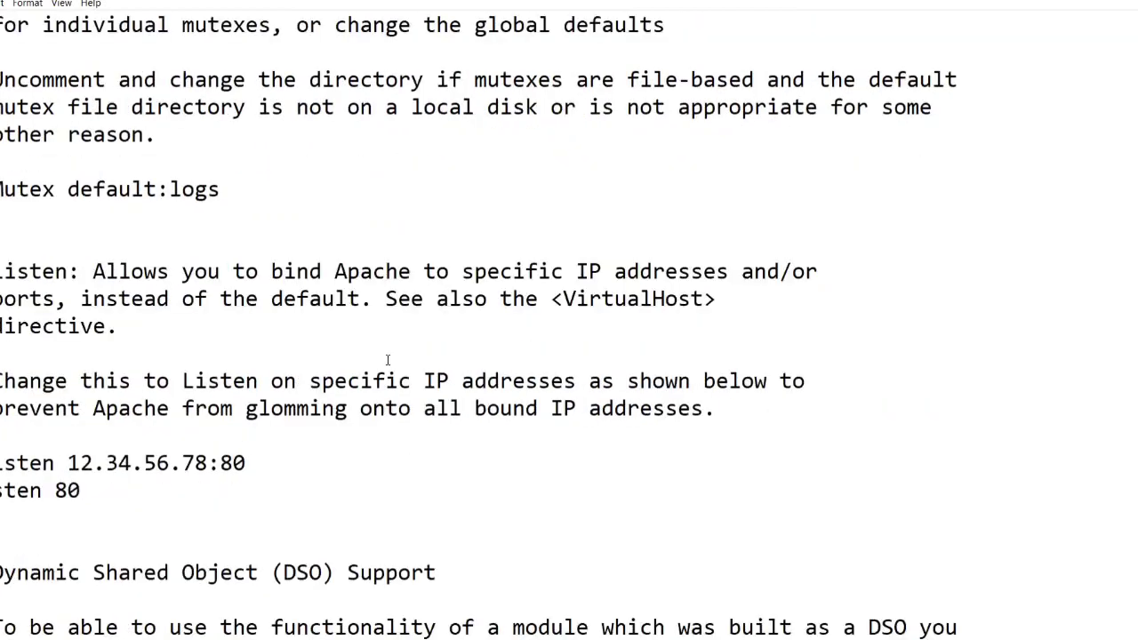
drag(81, 491, 0, 491)
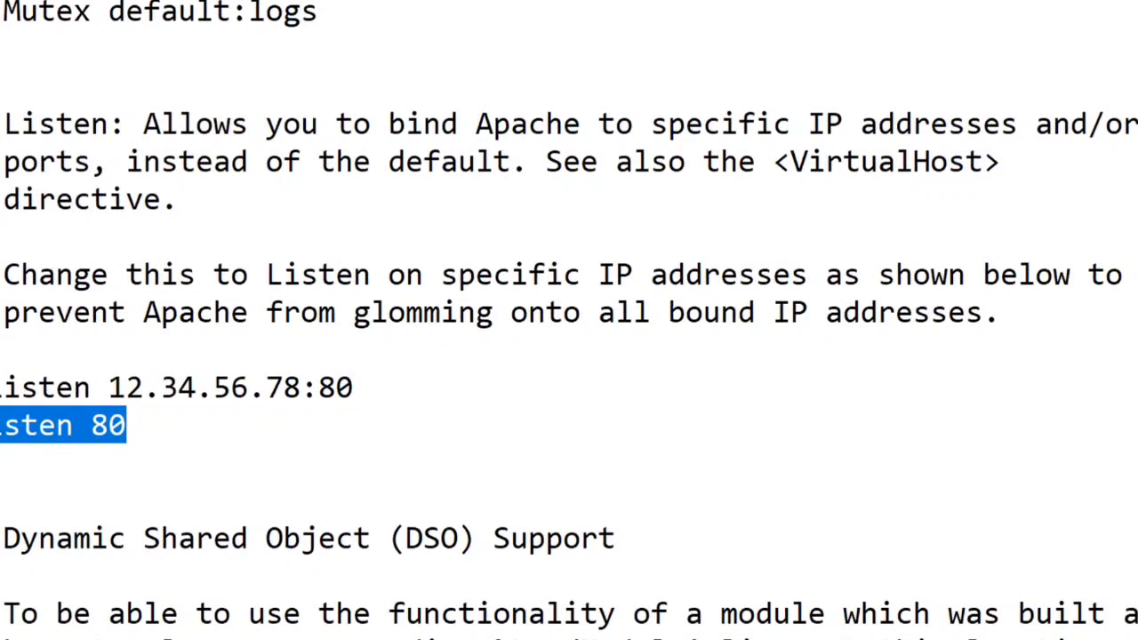
click(161, 430)
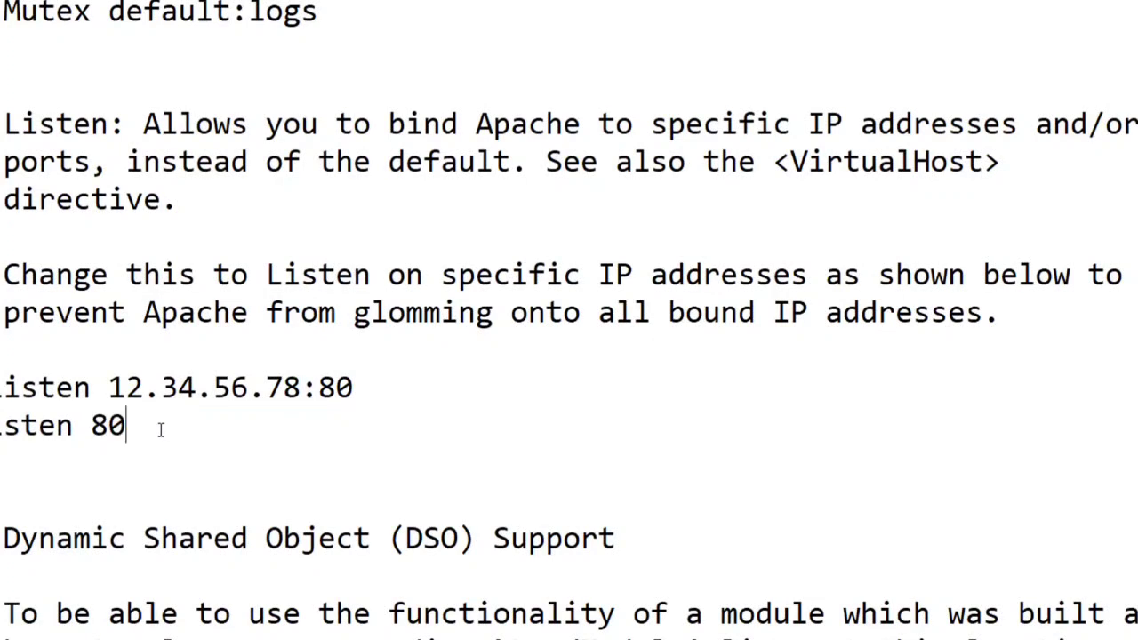
text(80)
click(357, 393)
text(80)
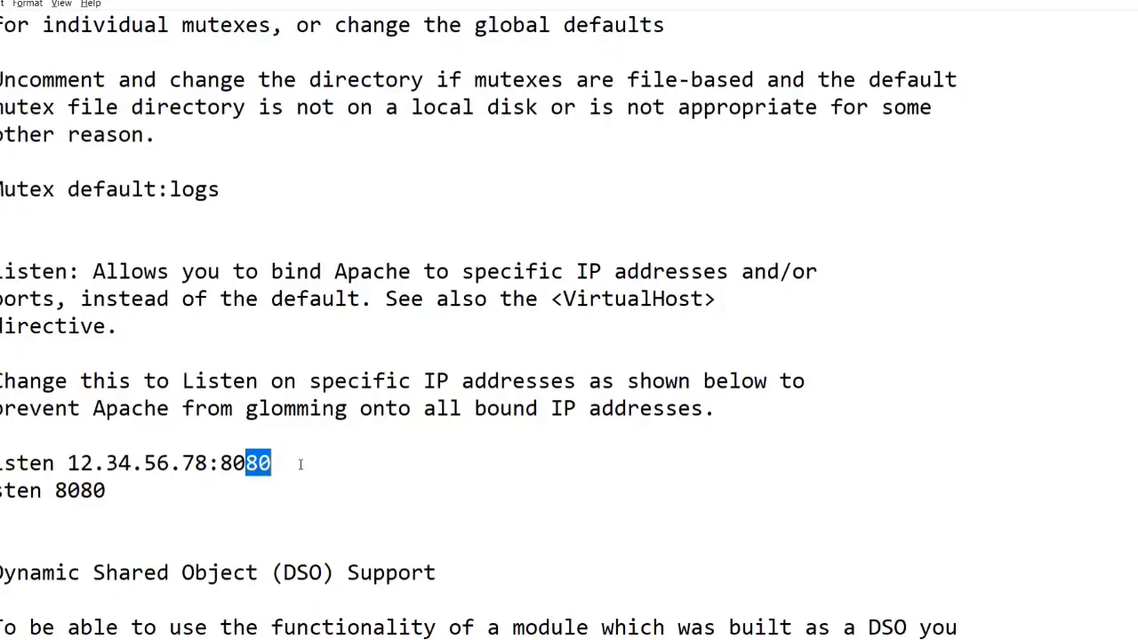
Step: Restore port 80 in both Listen lines of httpd.conf
key(BackSpace)
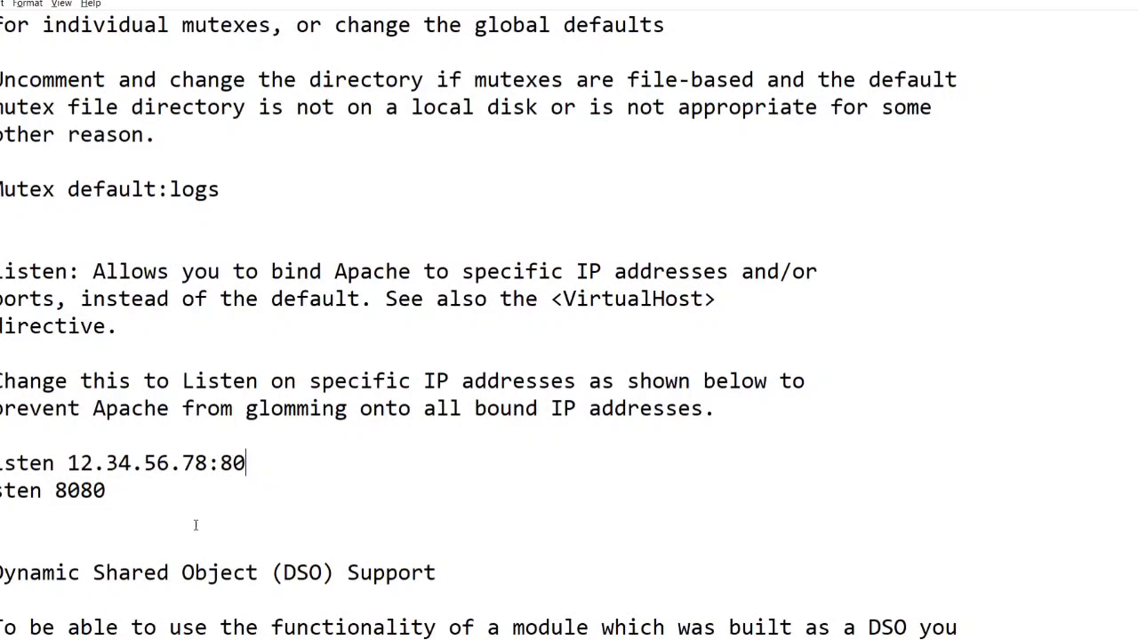
click(108, 491)
key(BackSpace)
key(BackSpace)
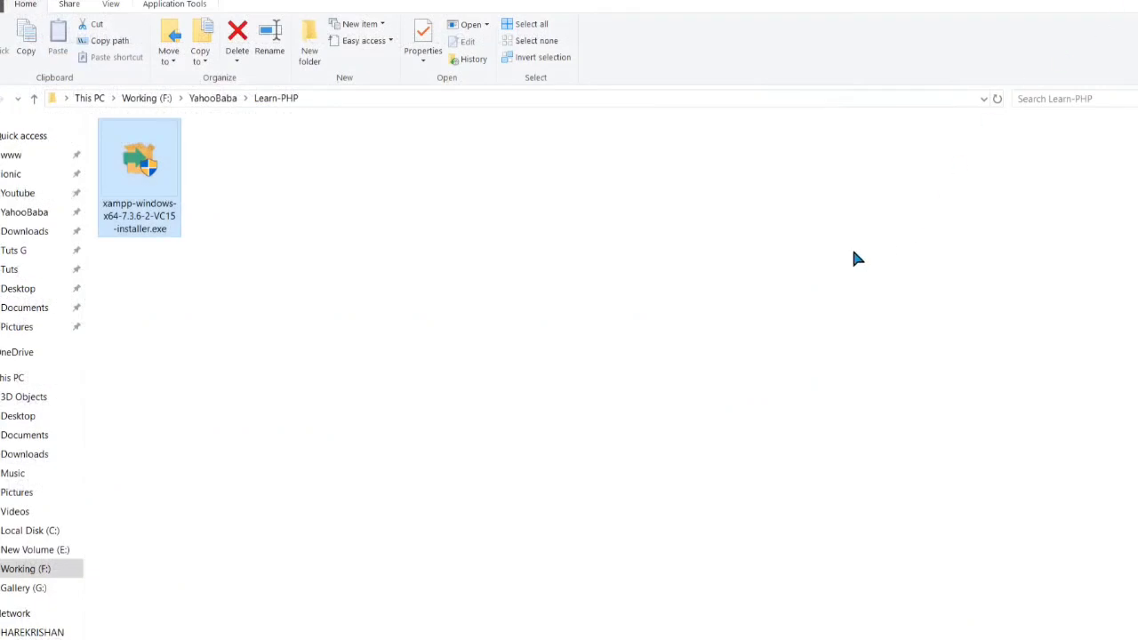
Step: Switch to File Explorer, open the C:\xampp folder and look through its subfolders and program files
key(alt+Tab)
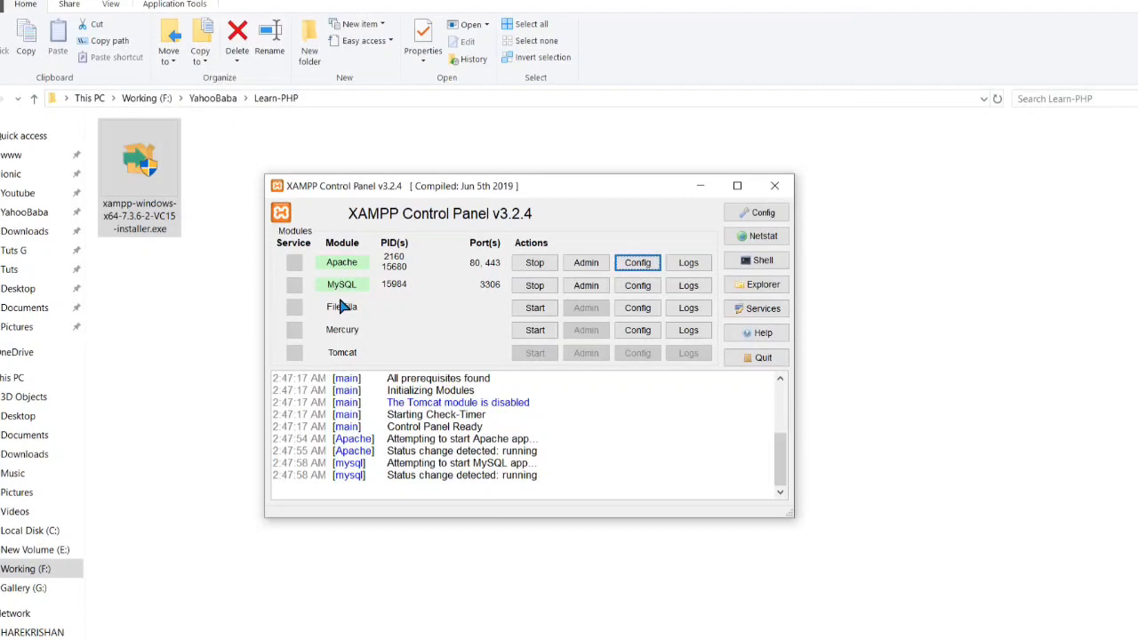
click(201, 352)
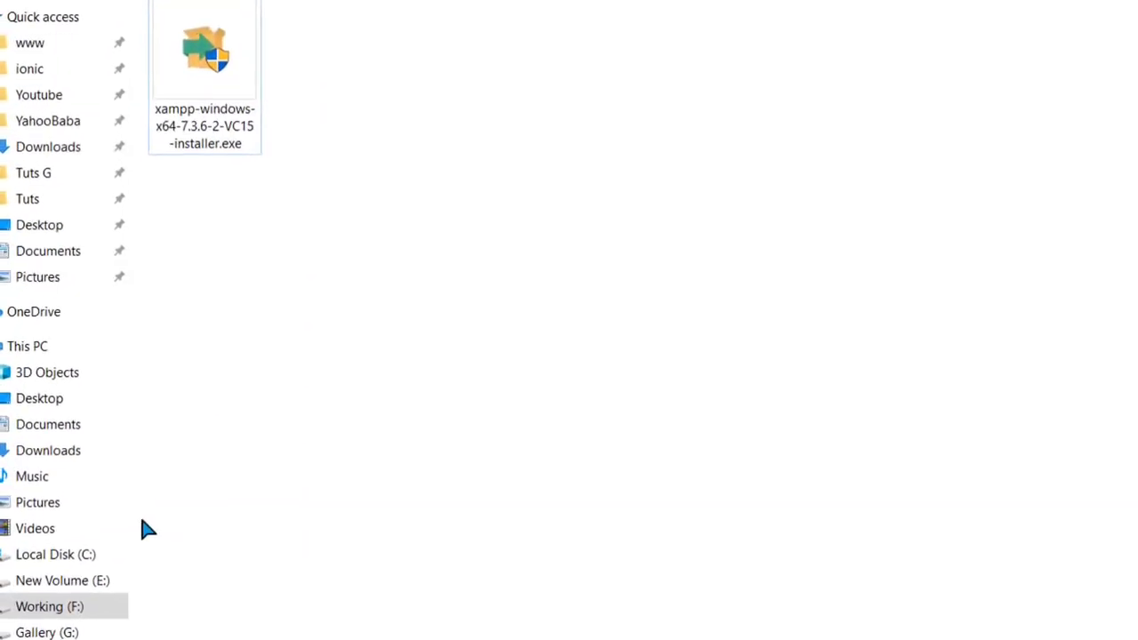
click(86, 553)
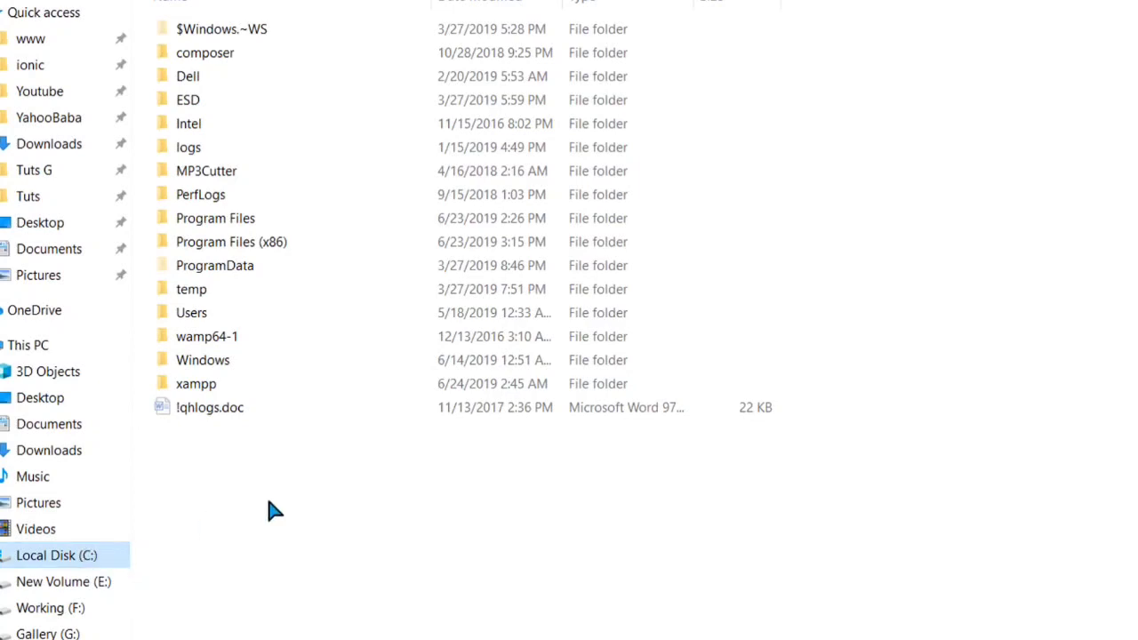
double_click(204, 394)
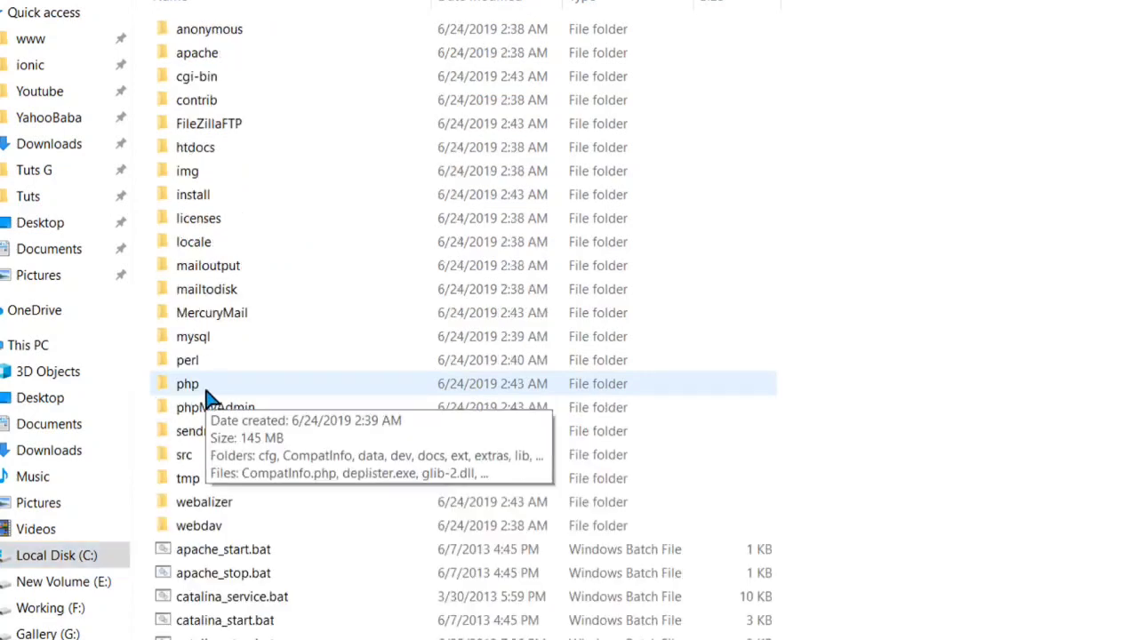
scroll(307, 451, down, 1)
scroll(309, 452, down, 6)
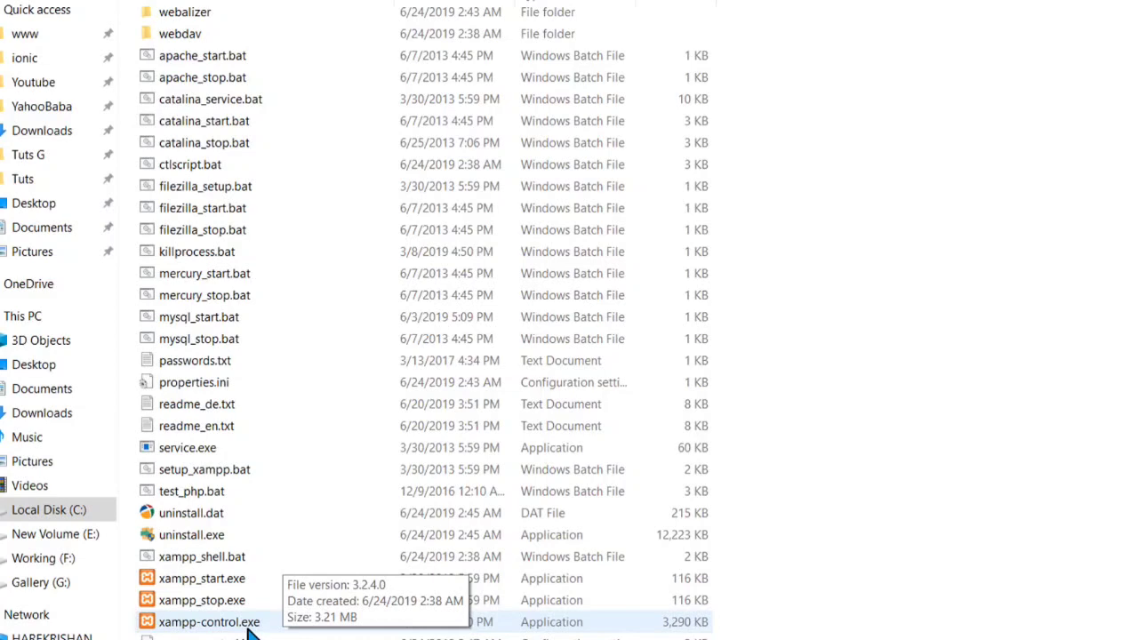
scroll(306, 382, up, 5)
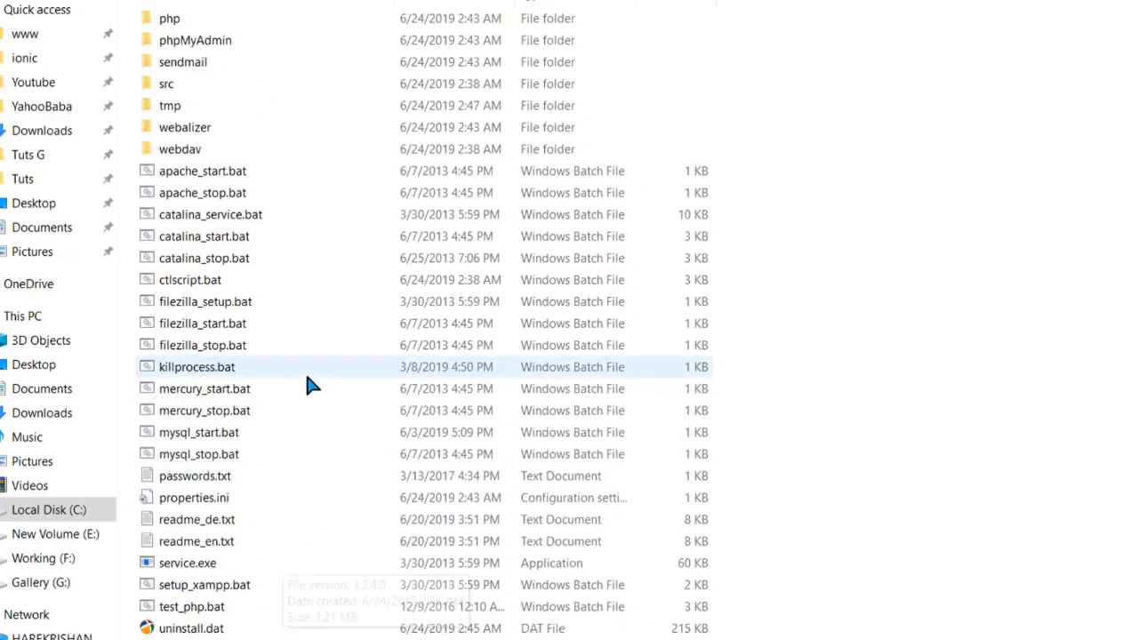
scroll(307, 384, up, 2)
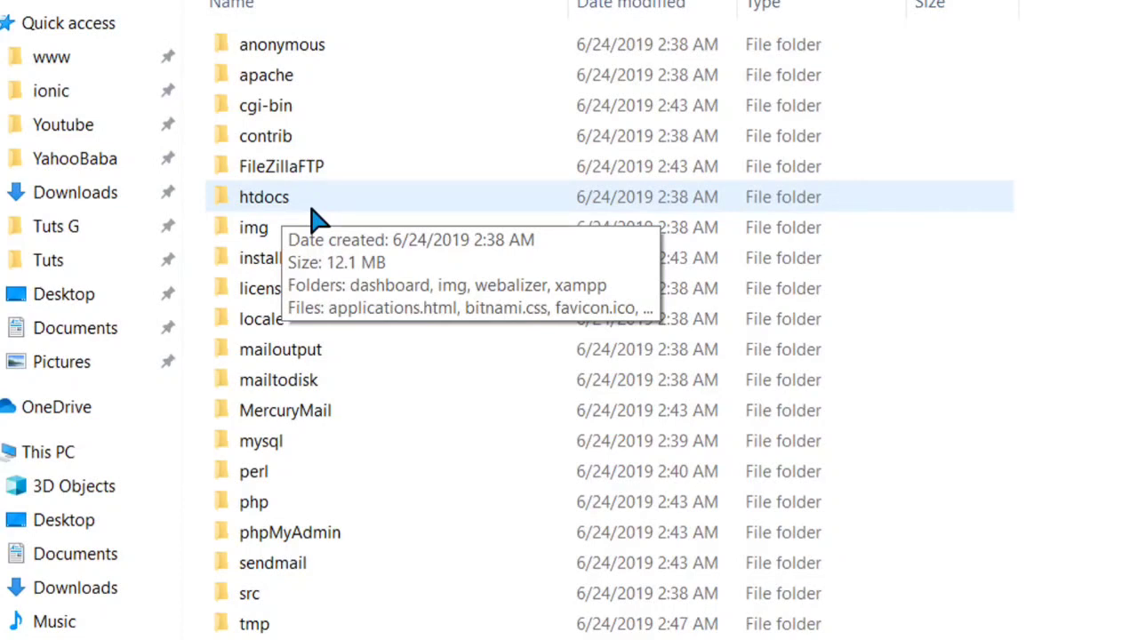
Step: Create a folder named LearnPHP inside XAMPP's htdocs folder and open it
click(317, 220)
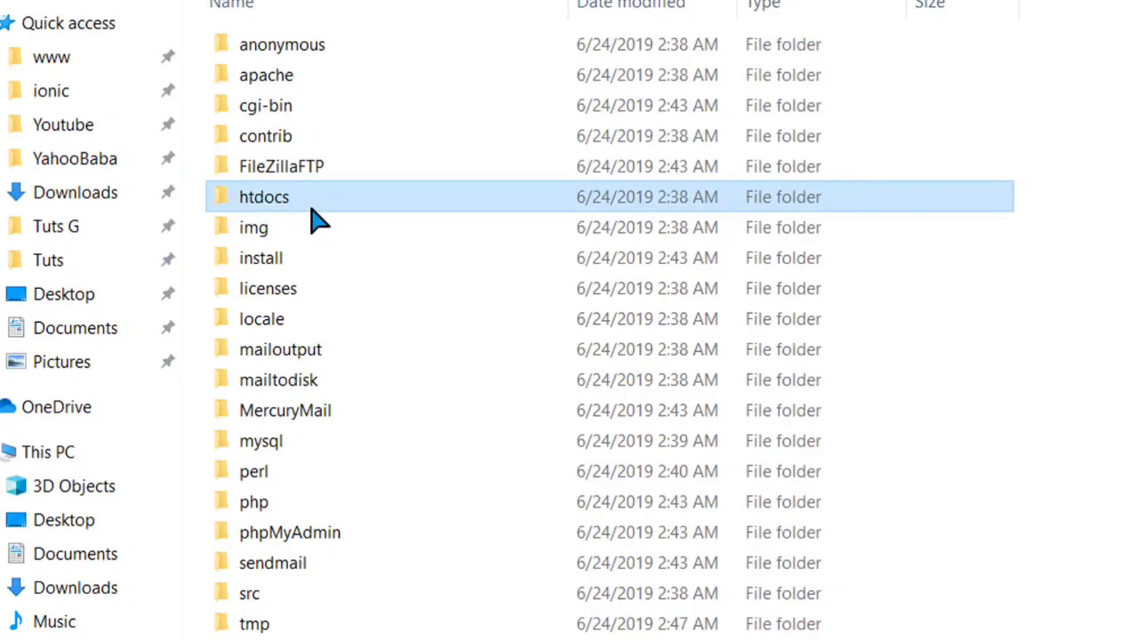
double_click(318, 219)
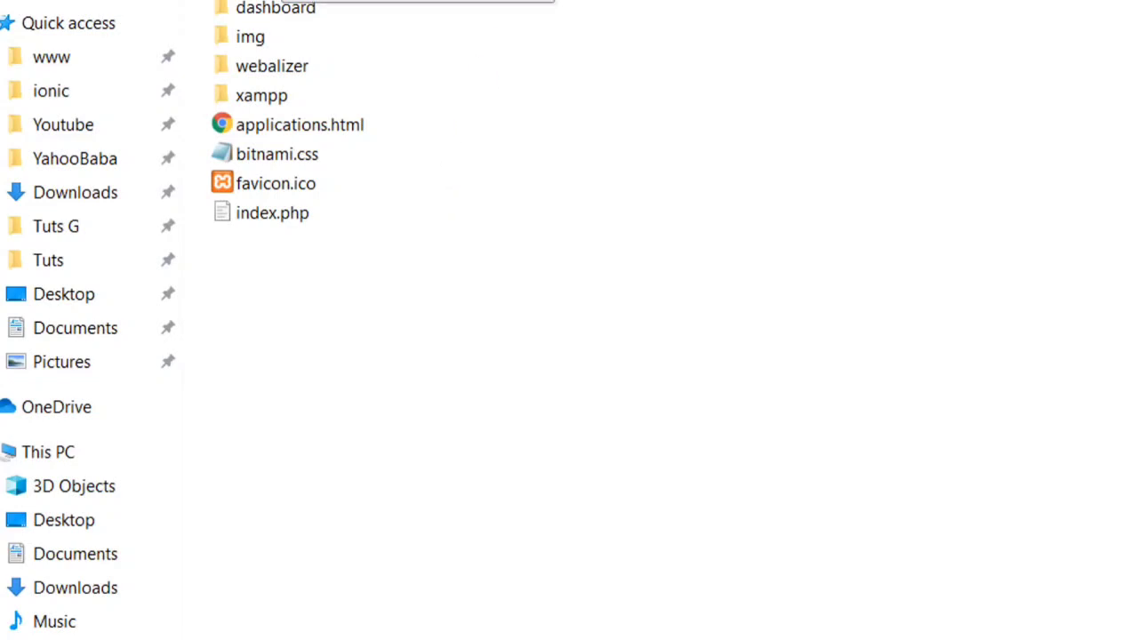
key(ctrl+shift+n)
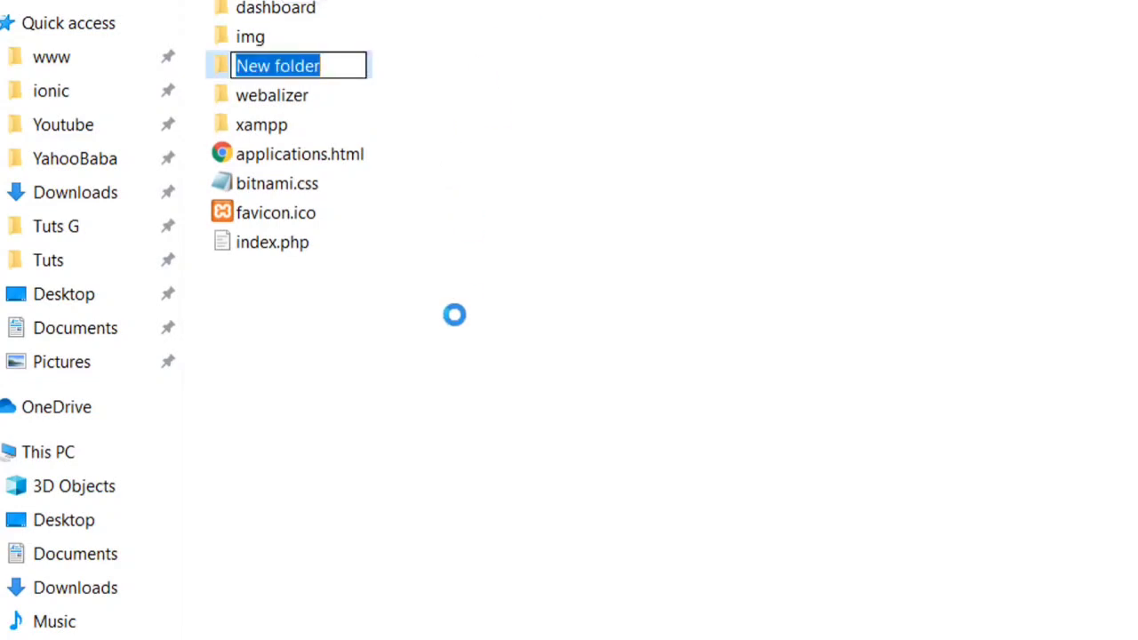
text(Learn)
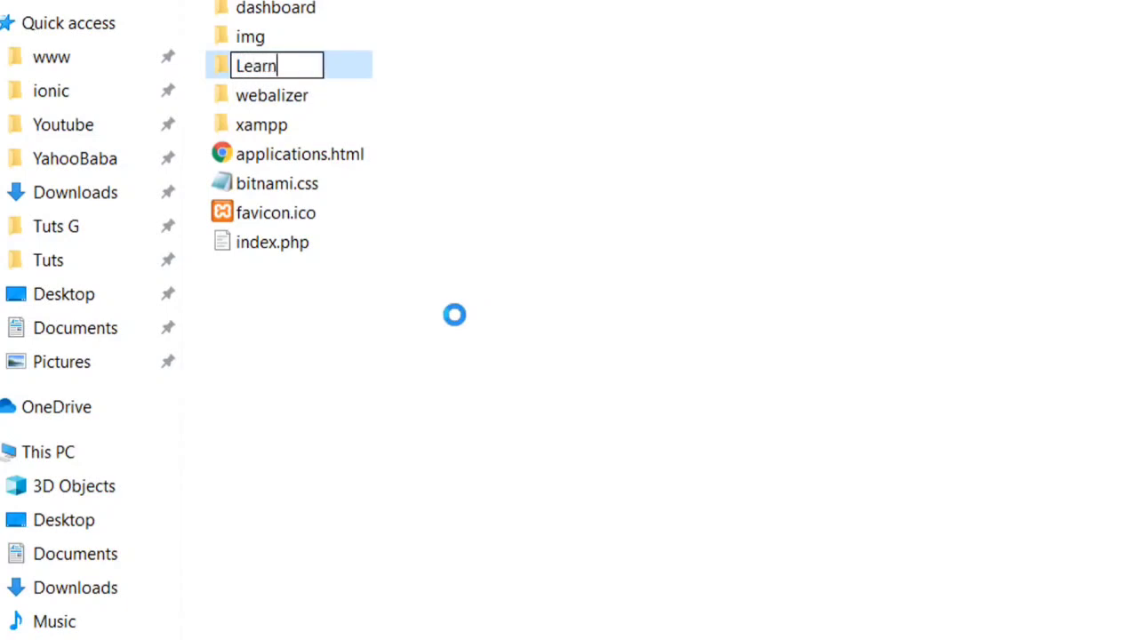
text(PHP)
key(Return)
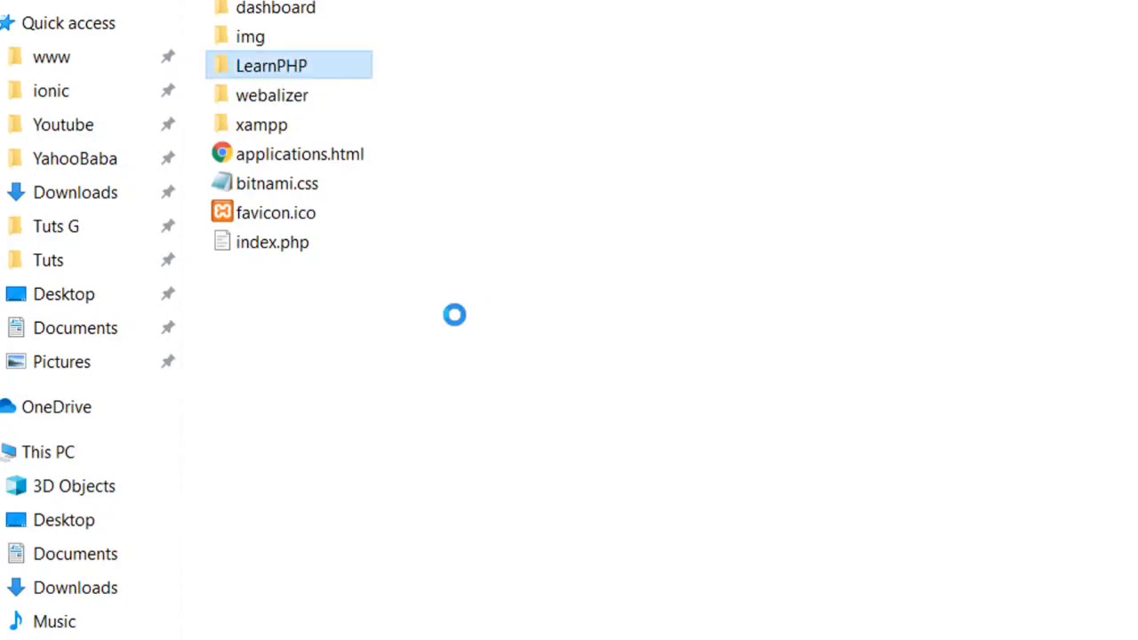
double_click(300, 68)
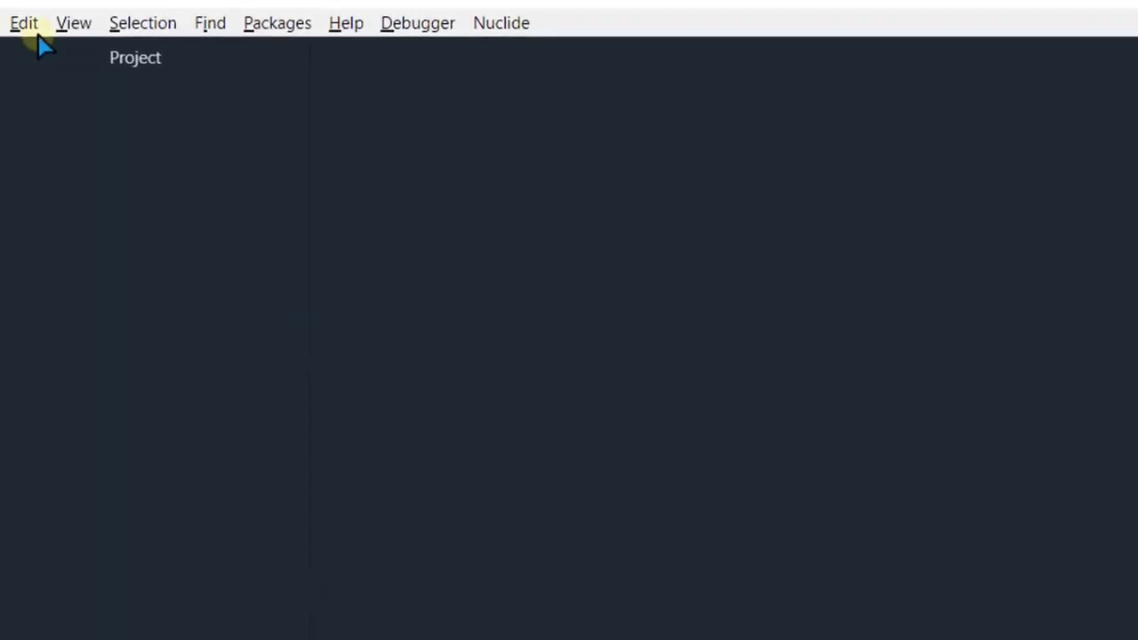
Step: Switch to the Atom editor and open the folder C:\xampp\htdocs\LearnPHP as the project
click(0, 23)
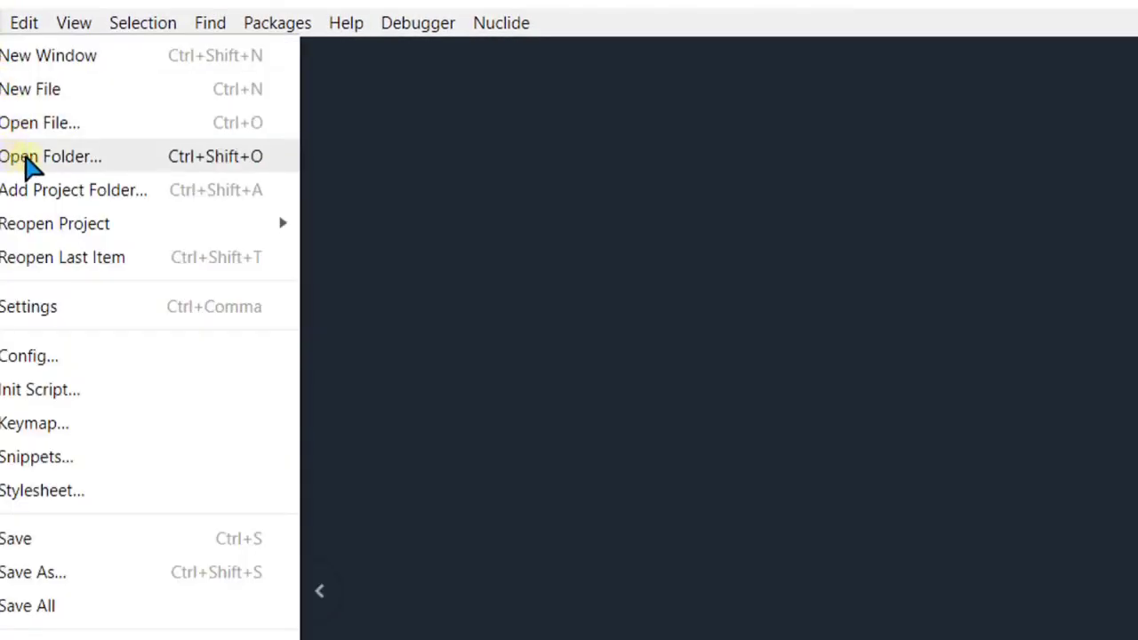
click(85, 160)
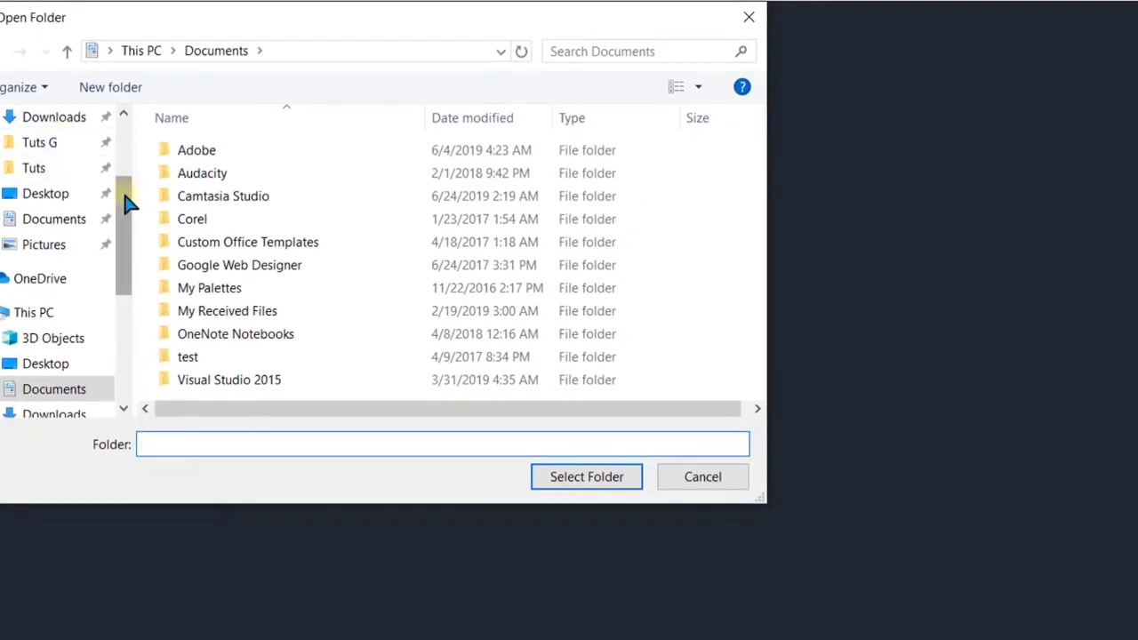
drag(122, 190, 126, 308)
click(69, 249)
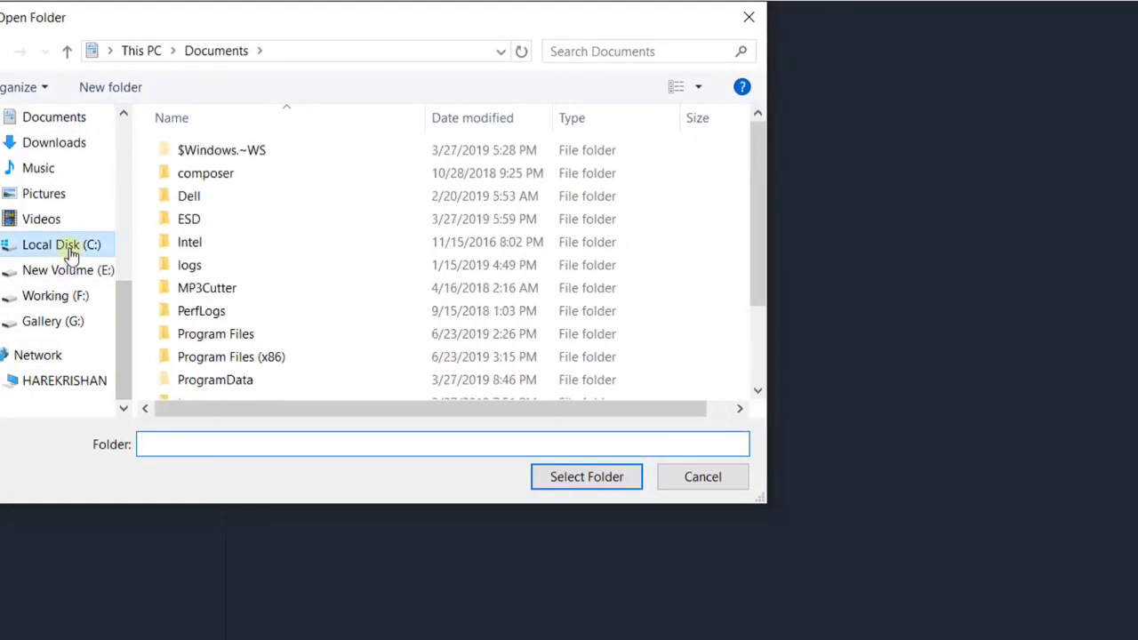
drag(754, 223, 762, 326)
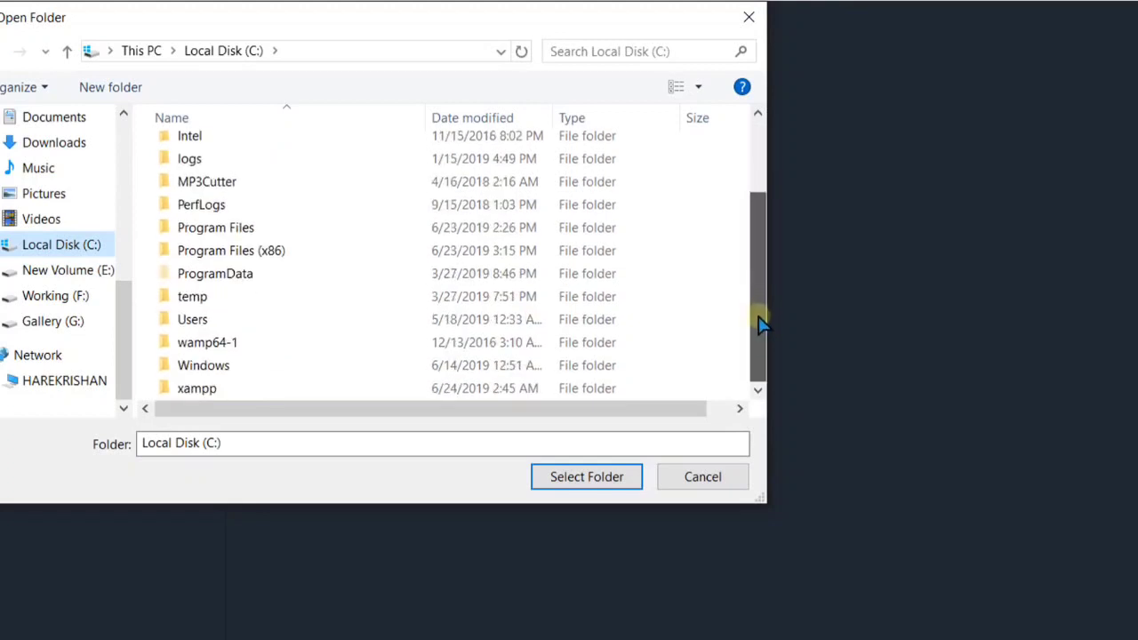
double_click(218, 390)
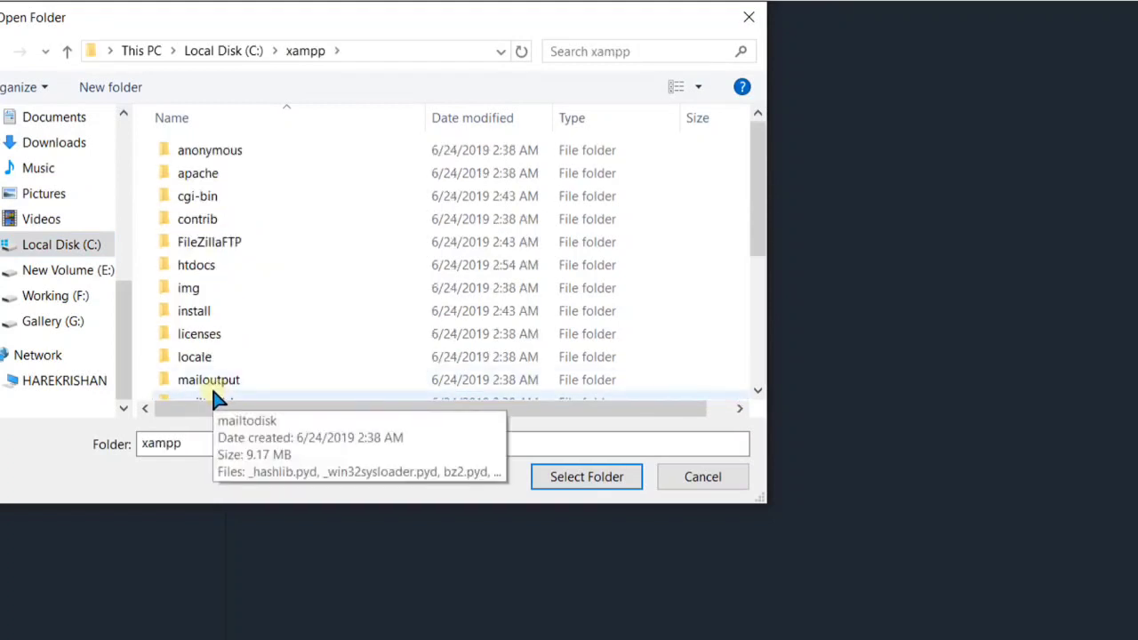
double_click(197, 265)
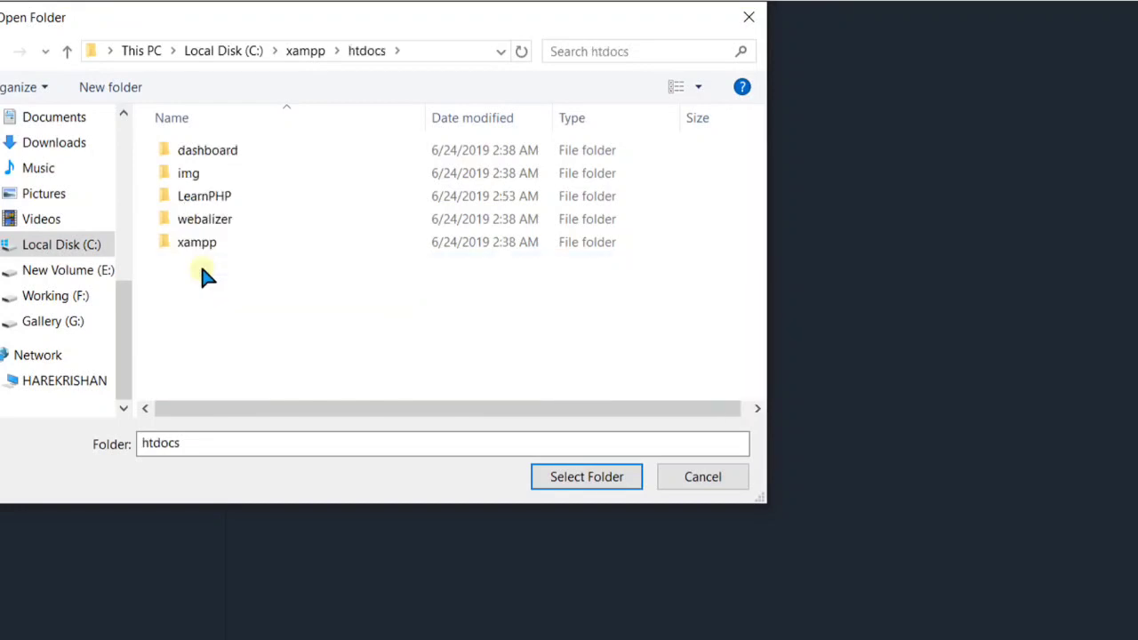
double_click(218, 201)
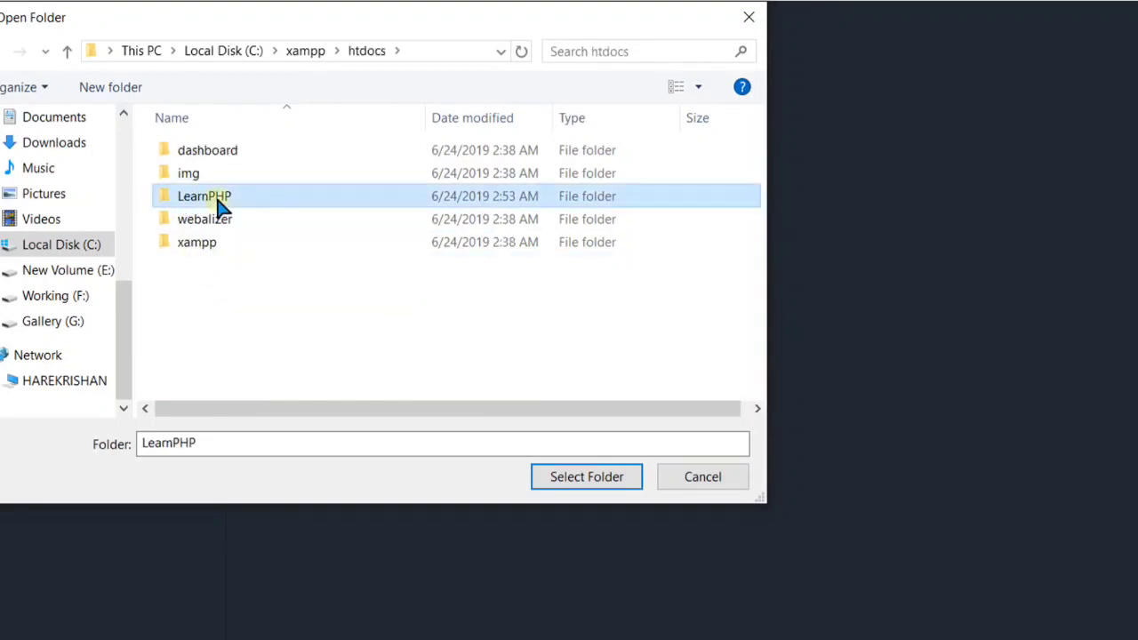
click(563, 480)
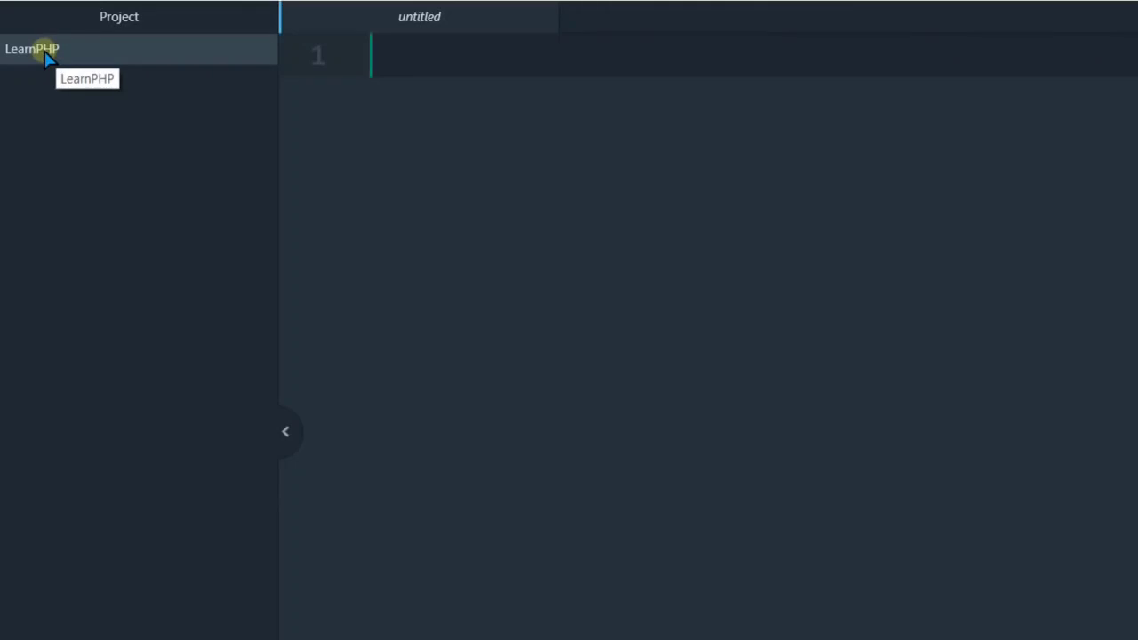
Step: Create a new file named first.php in the LearnPHP project and open it for editing
right_click(83, 46)
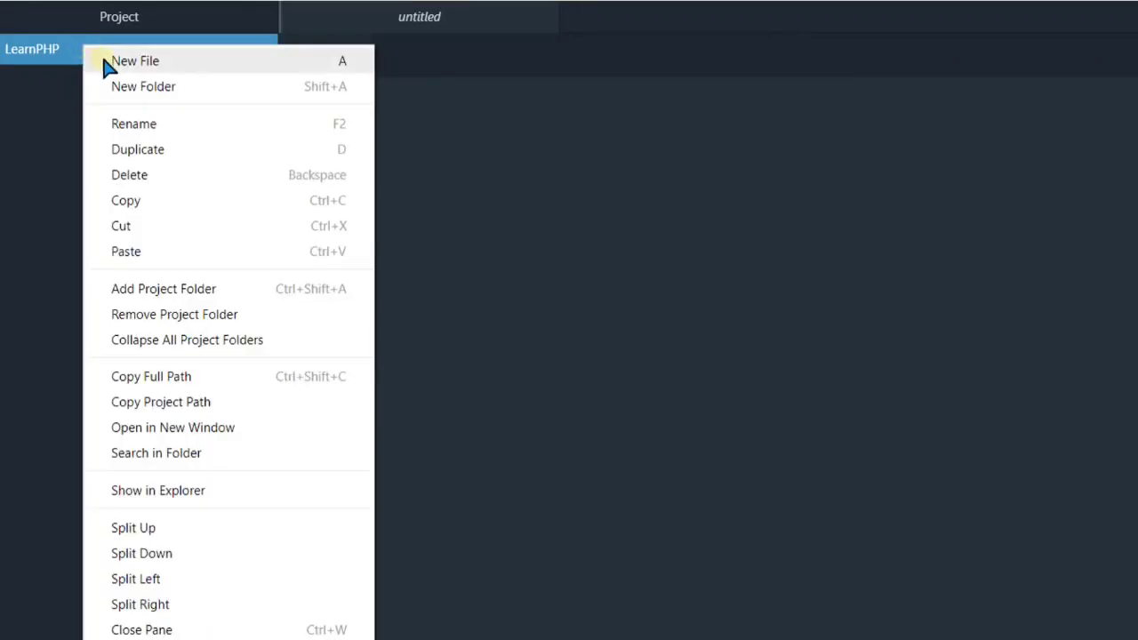
click(135, 62)
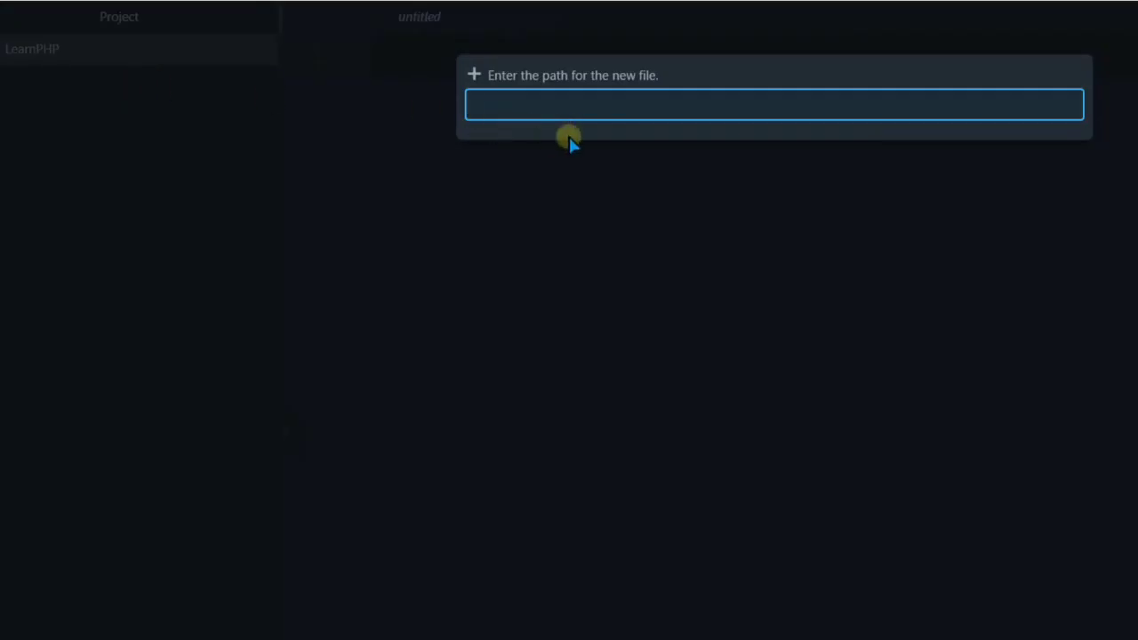
text(first.php)
key(Return)
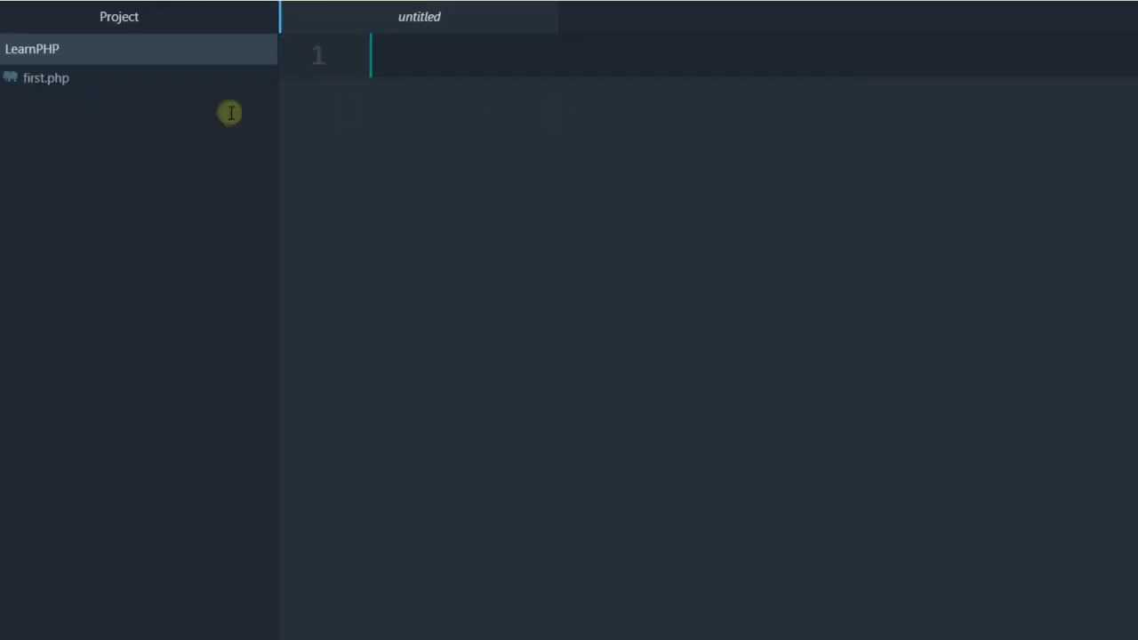
click(48, 85)
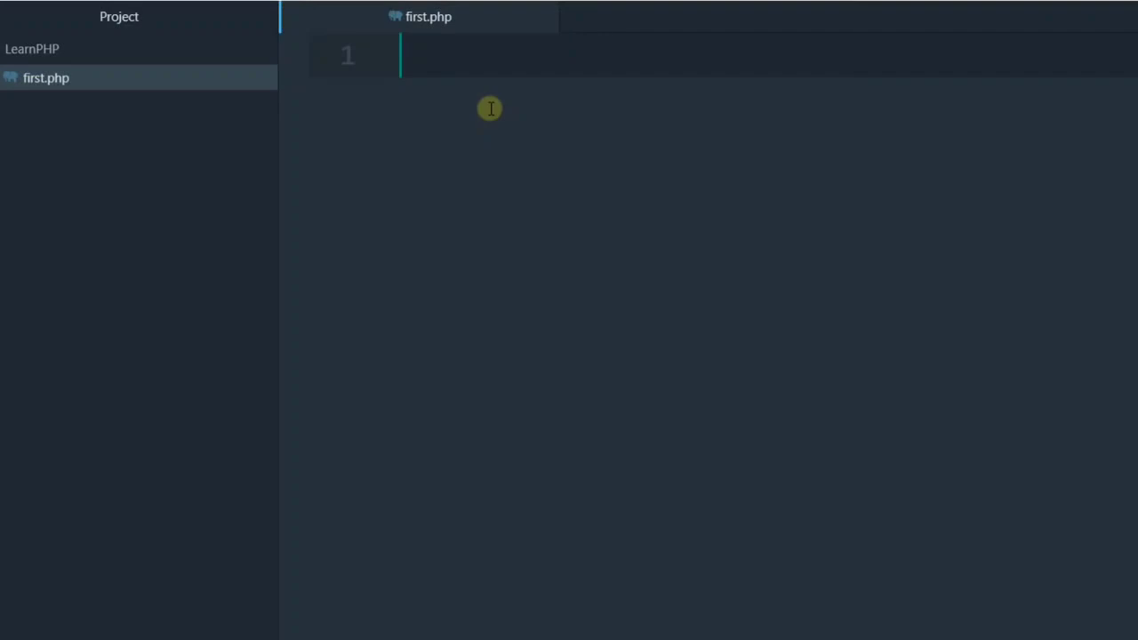
Step: Add a PHP block to first.php with the opening tag <?php and the closing tag ?> on separate lines
text(<?)
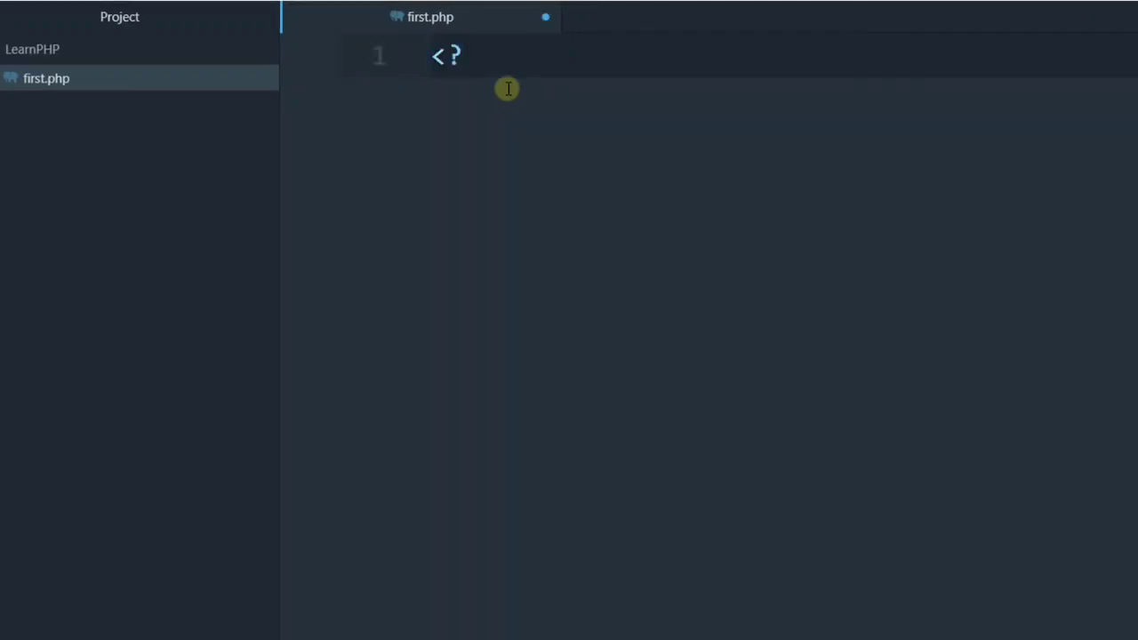
text(php)
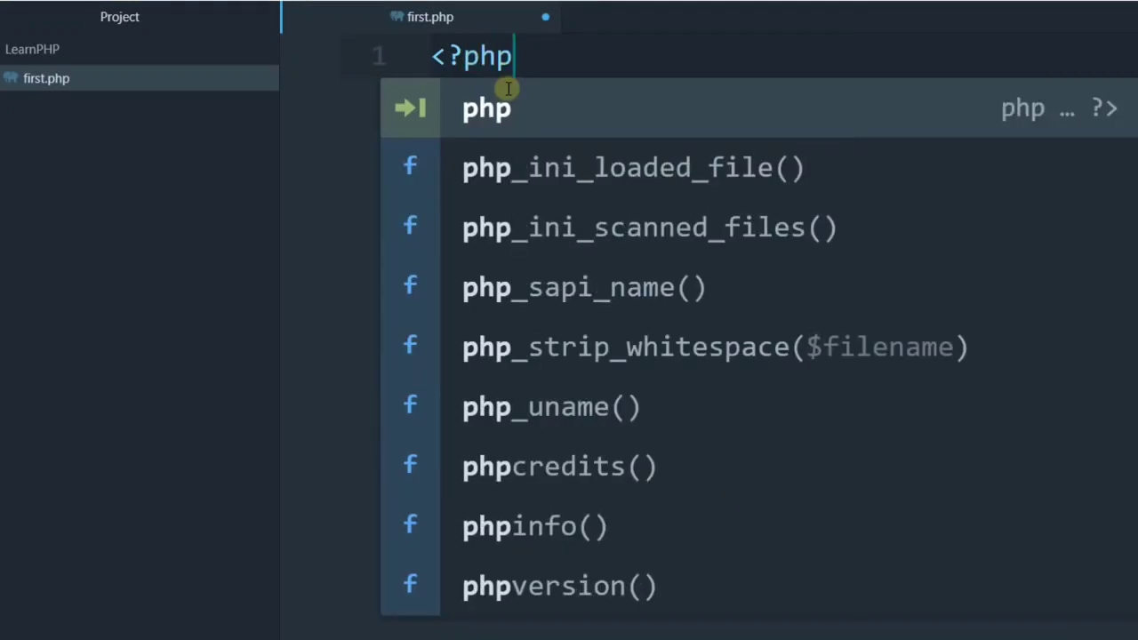
key(Escape)
key(Return)
key(Return)
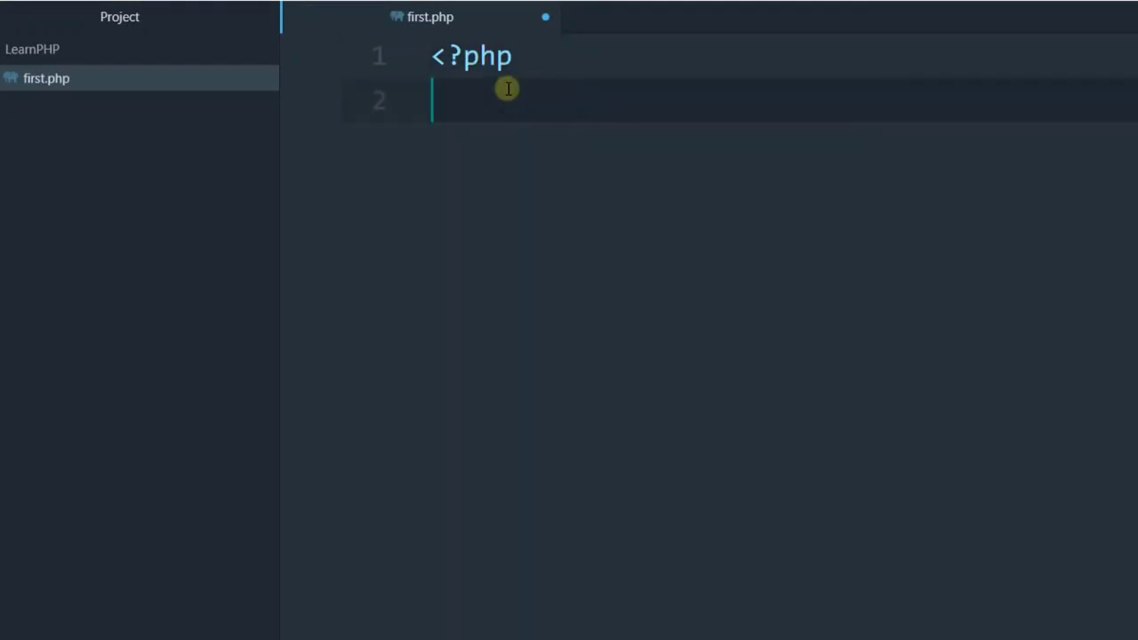
text(?>)
Step: Write the statement echo "Hello EveryOne"; between the PHP tags and save first.php
click(507, 89)
text(echo)
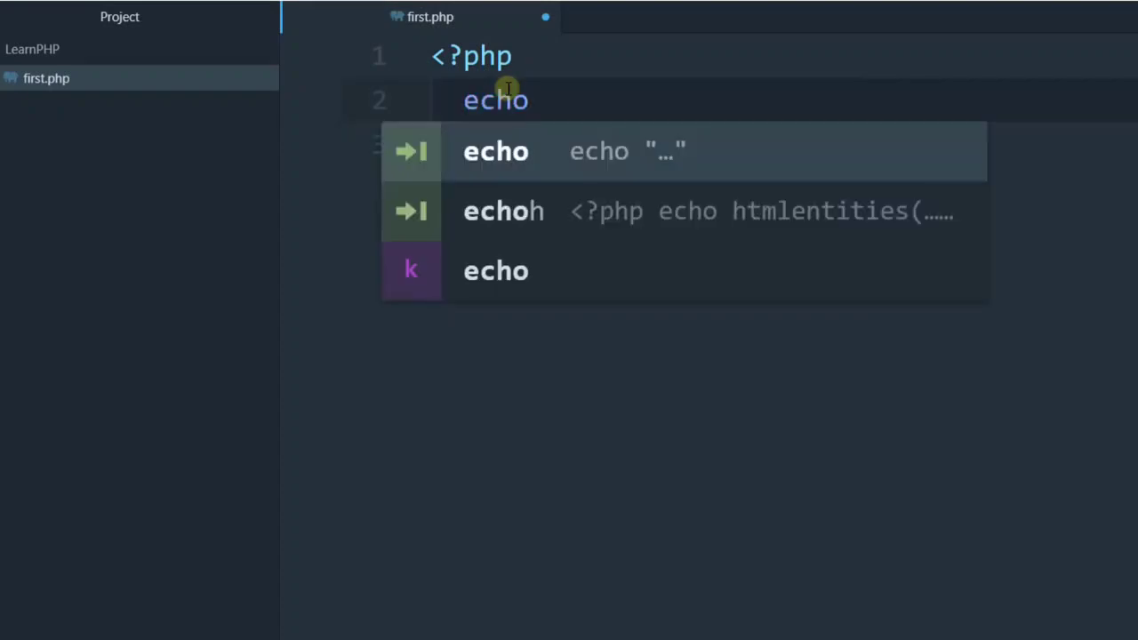
text( "Hello Every)
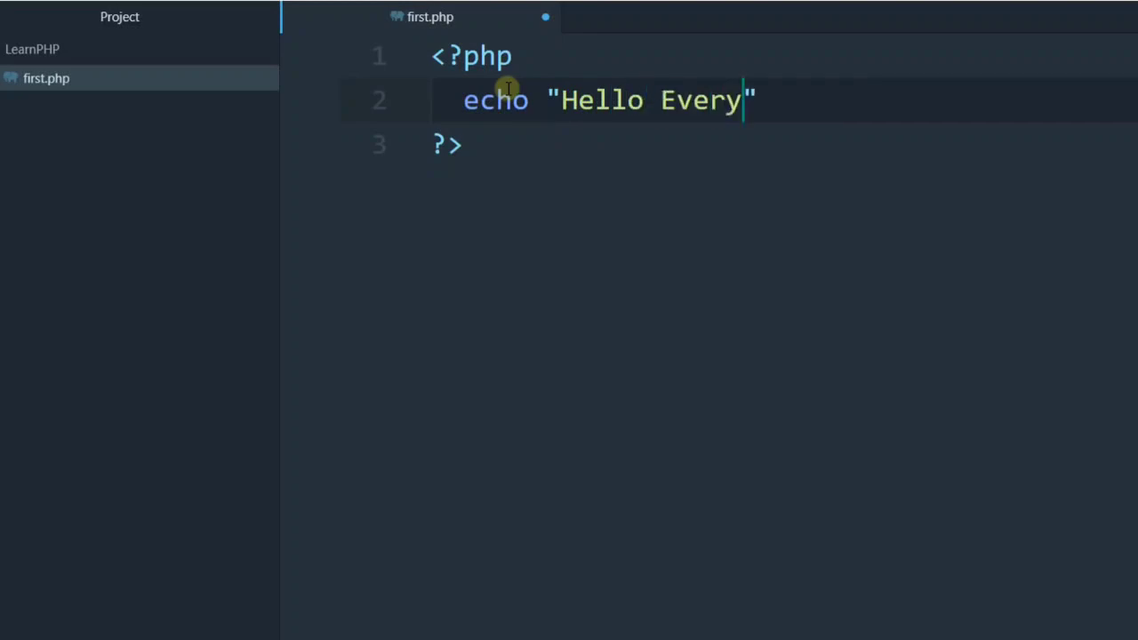
text(One";)
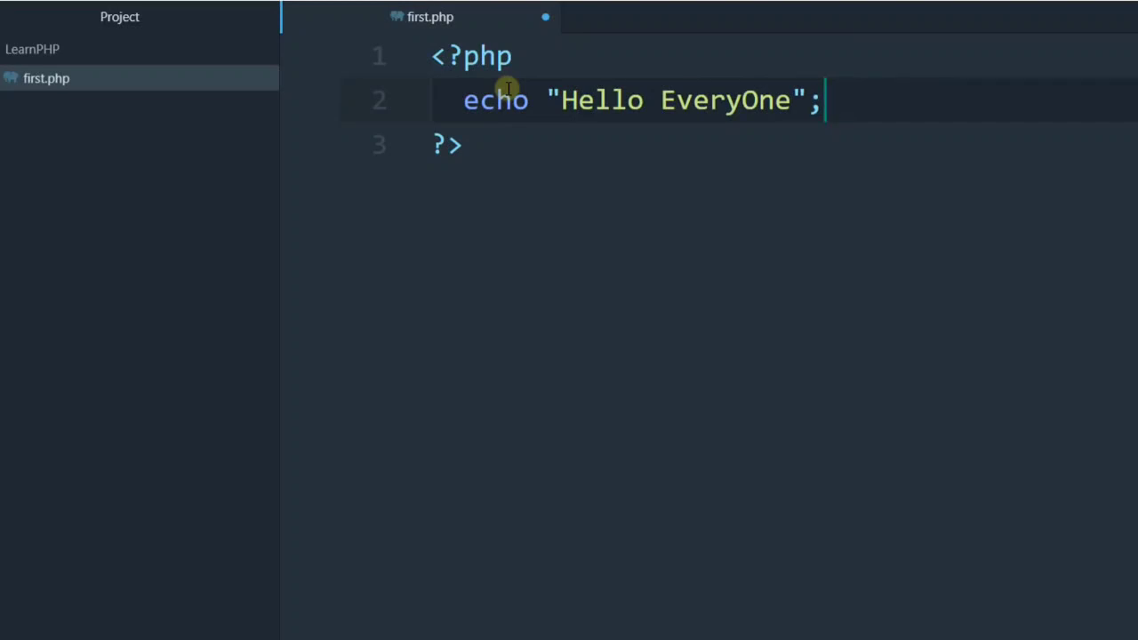
key(ctrl+s)
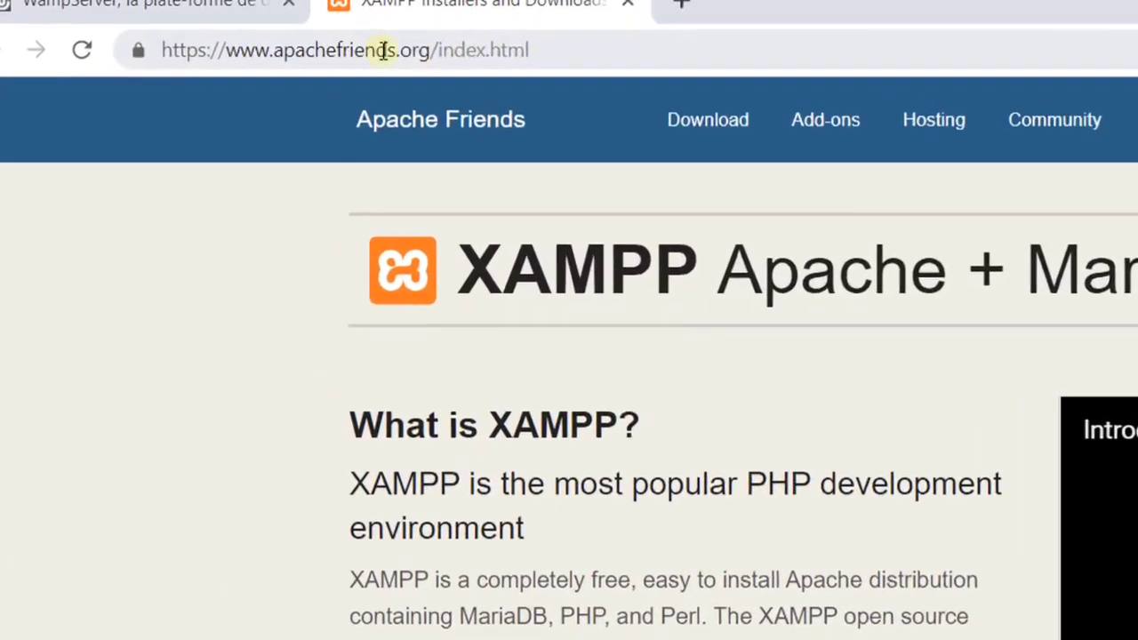
Step: Switch to the web browser, load localhost in place of the Apache Friends site and look through the XAMPP dashboard page
click(383, 51)
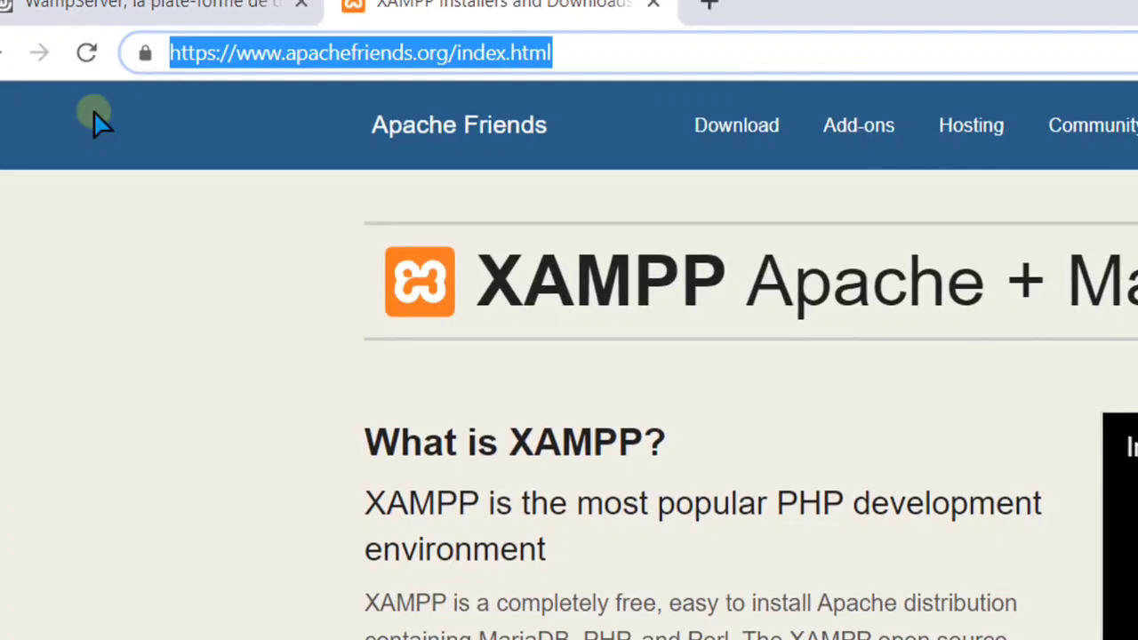
text(localhost)
key(Return)
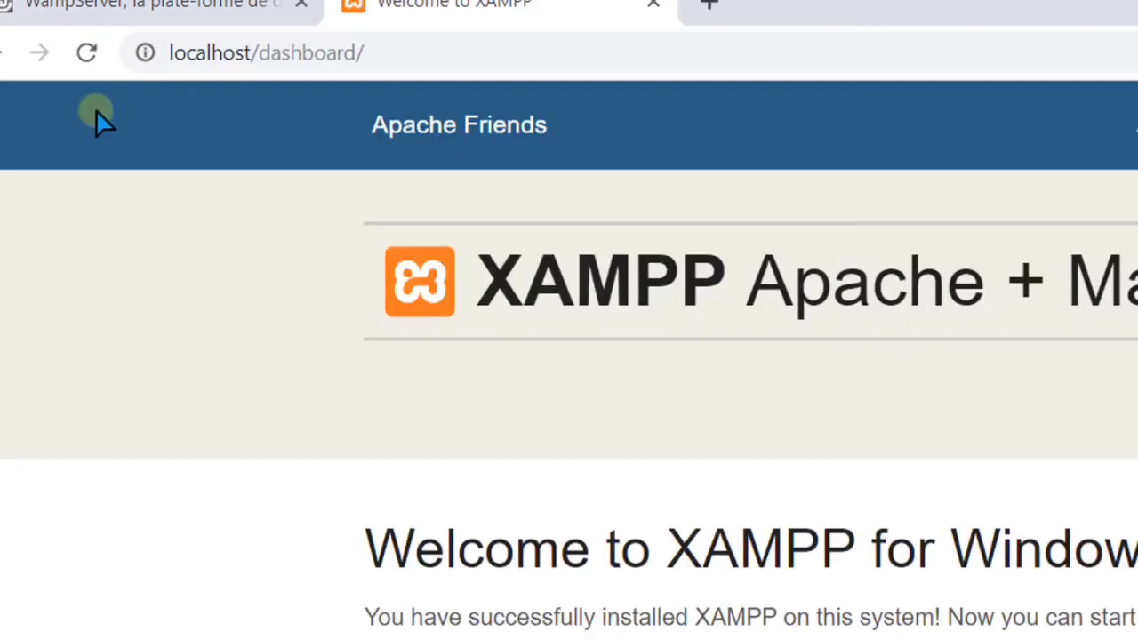
drag(255, 52, 355, 54)
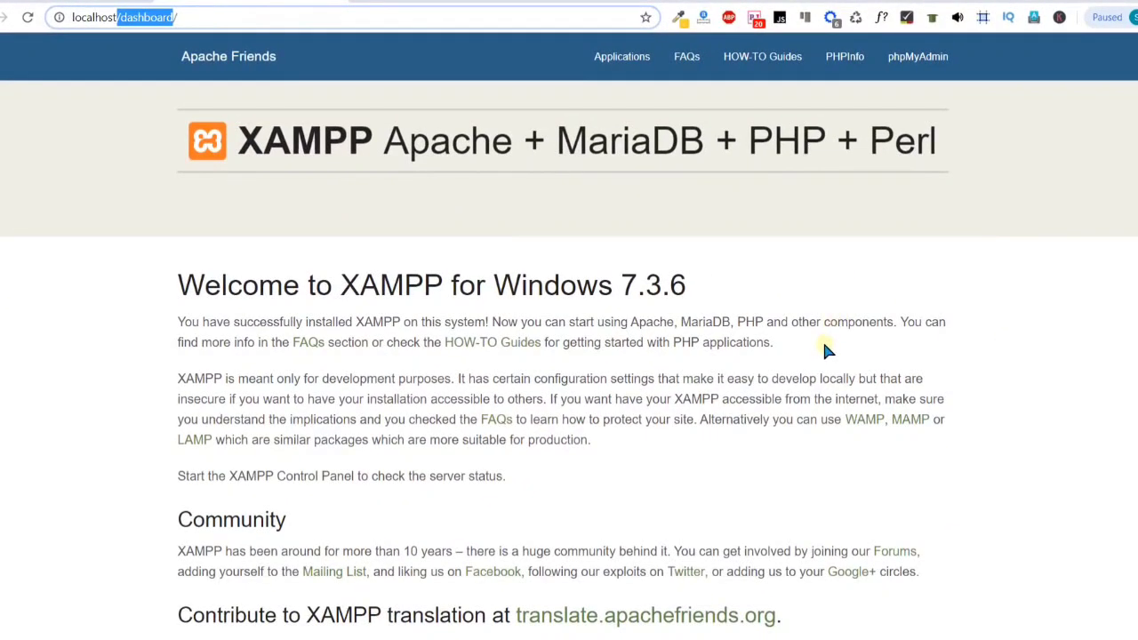
scroll(812, 372, down, 3)
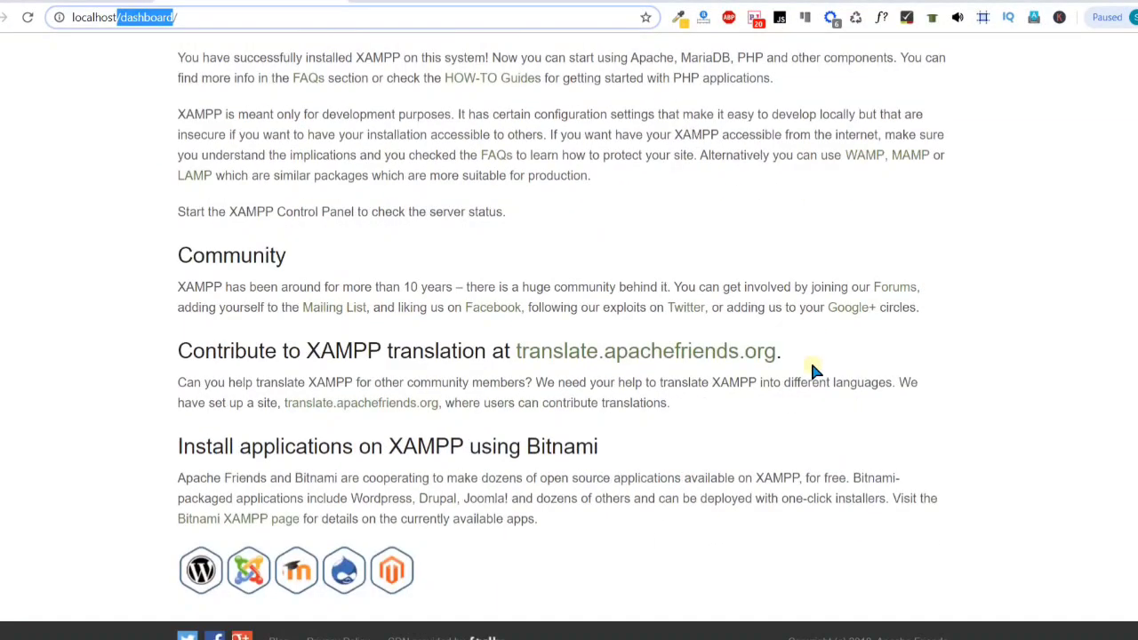
scroll(810, 360, up, 3)
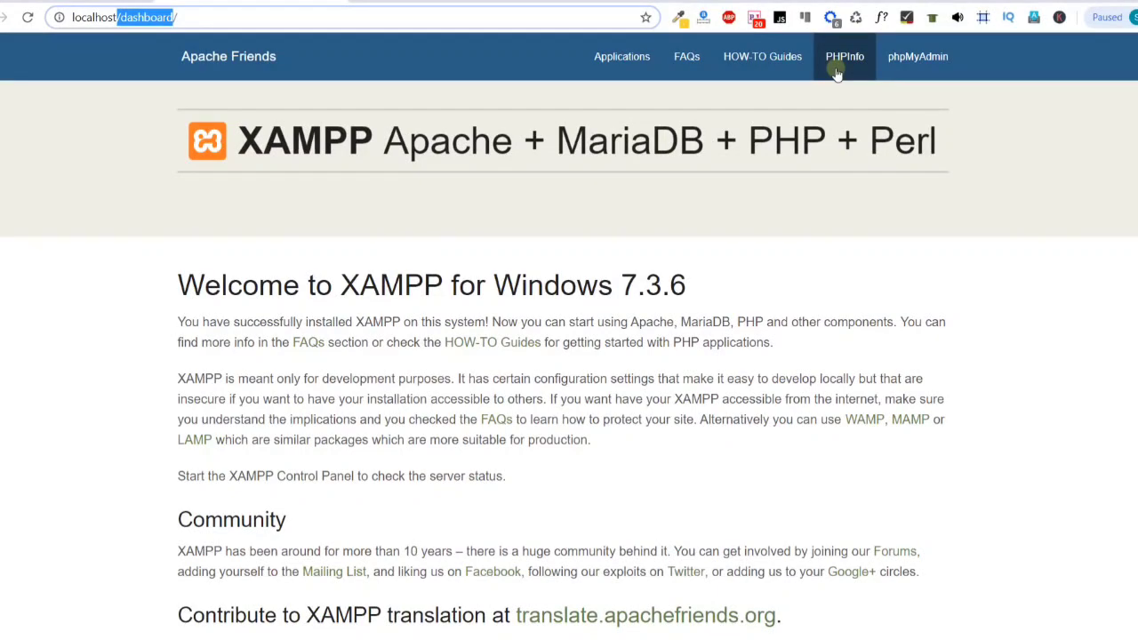
Step: Replace the dashboard path to open localhost/LearnPHP, run first.php from the directory index and highlight its output text
click(120, 17)
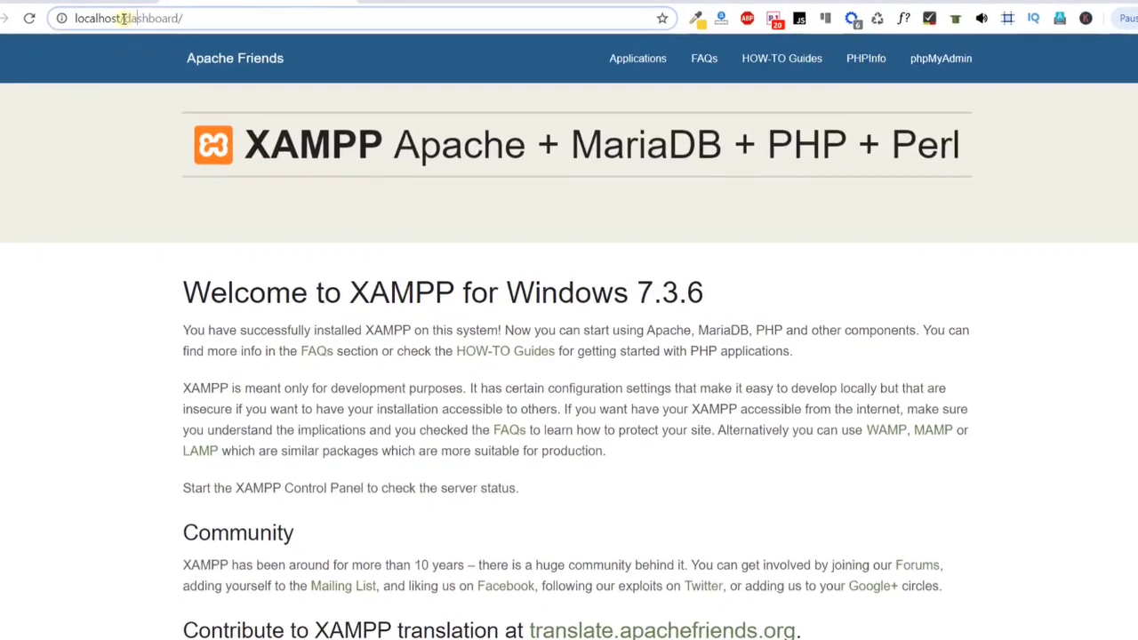
drag(124, 18, 215, 20)
text(/)
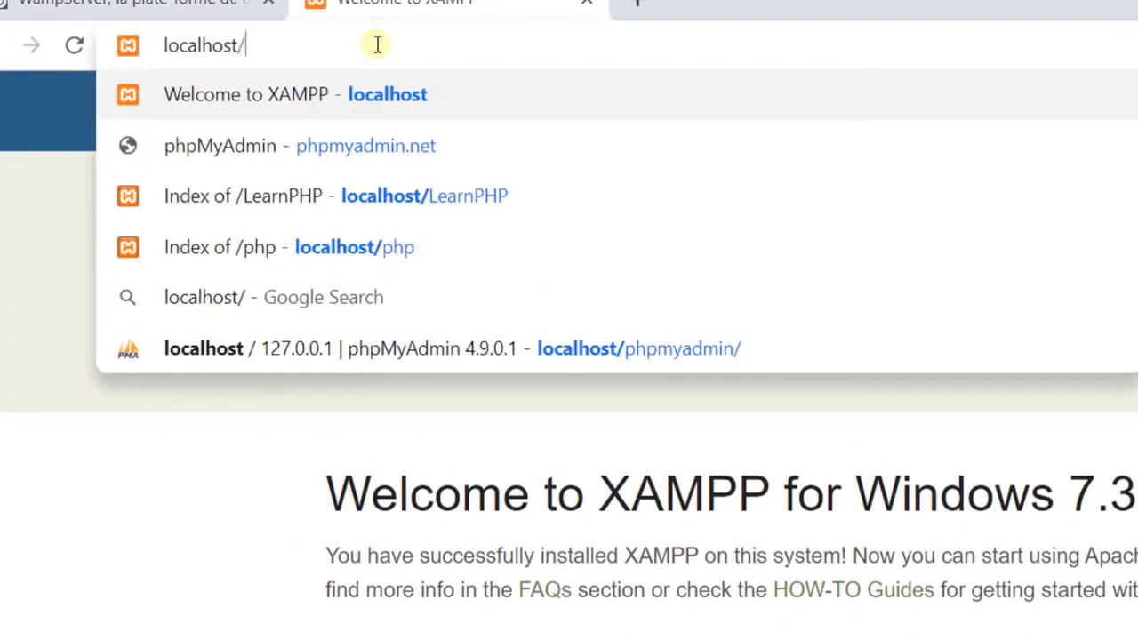
text(Le)
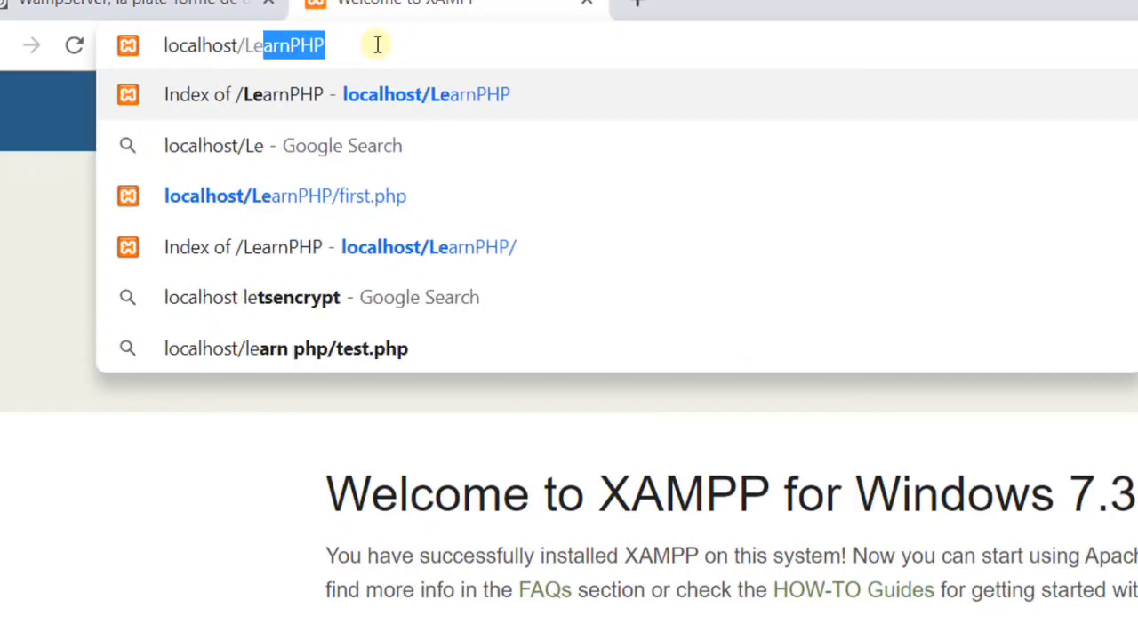
key(Return)
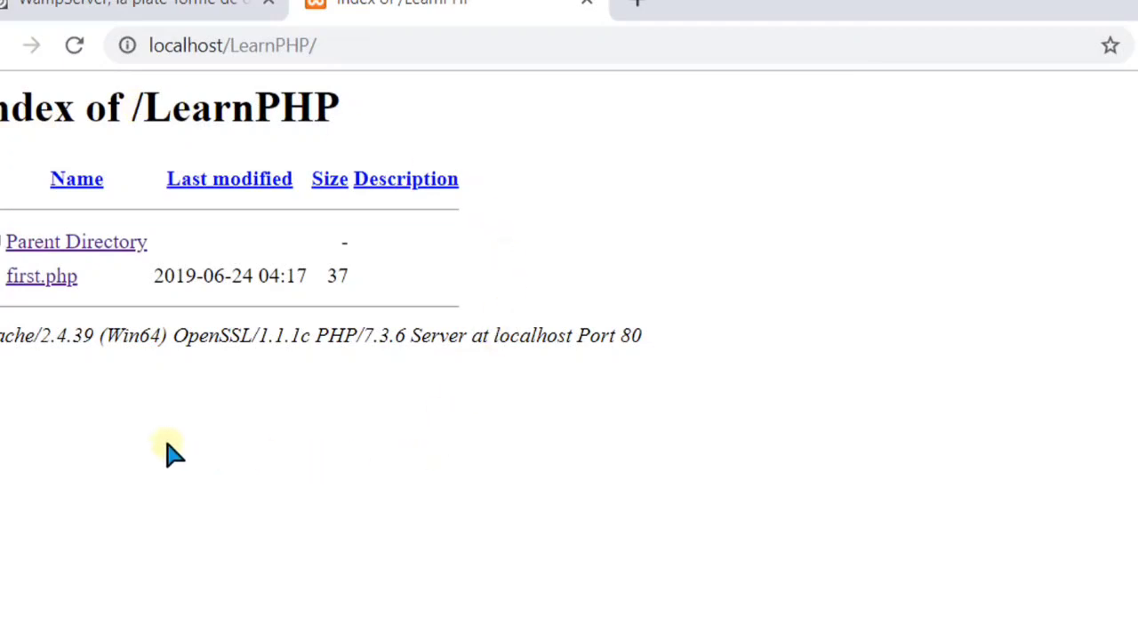
click(50, 283)
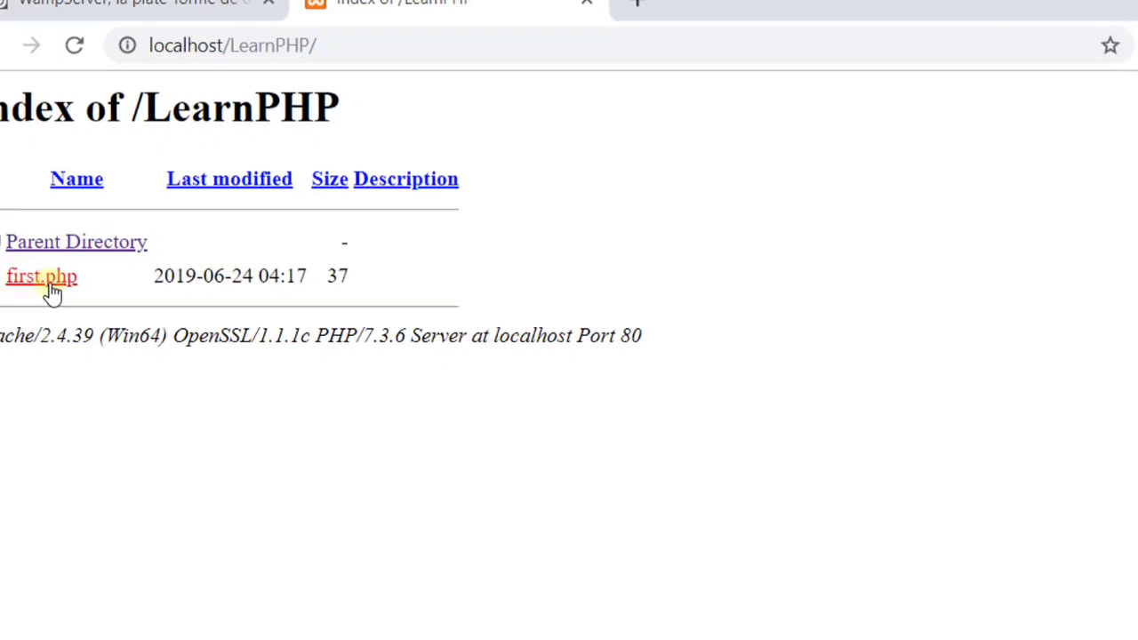
drag(2, 94, 121, 97)
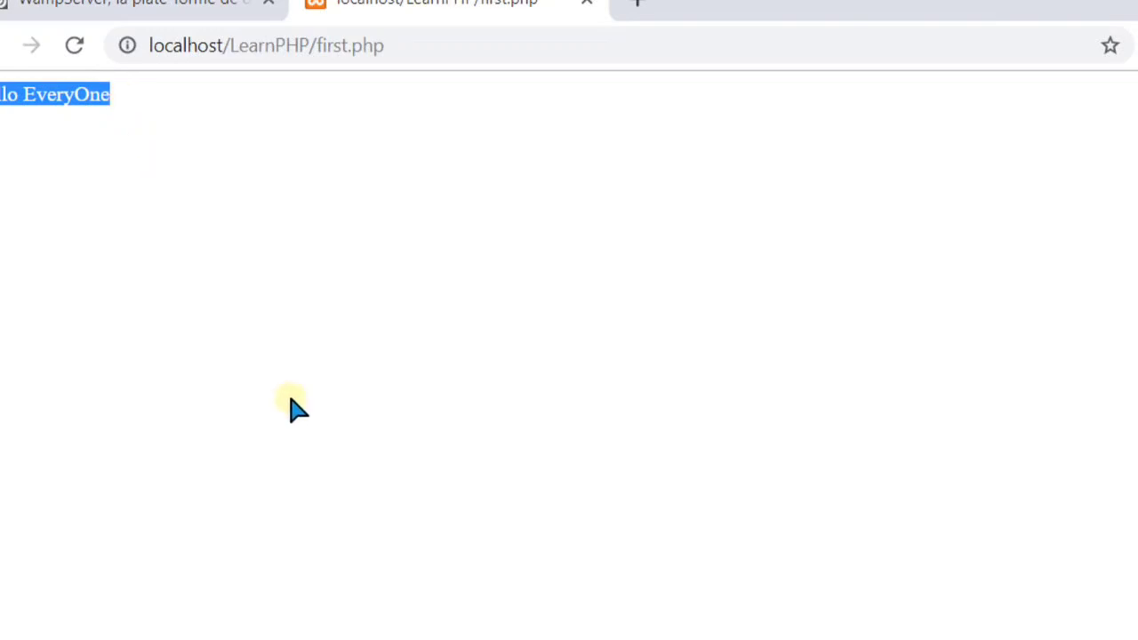
Step: Check the Apache and MySQL modules in the XAMPP Control Panel, and examine the parts of the localhost/LearnPHP/first.php address in the browser
key(alt+Tab)
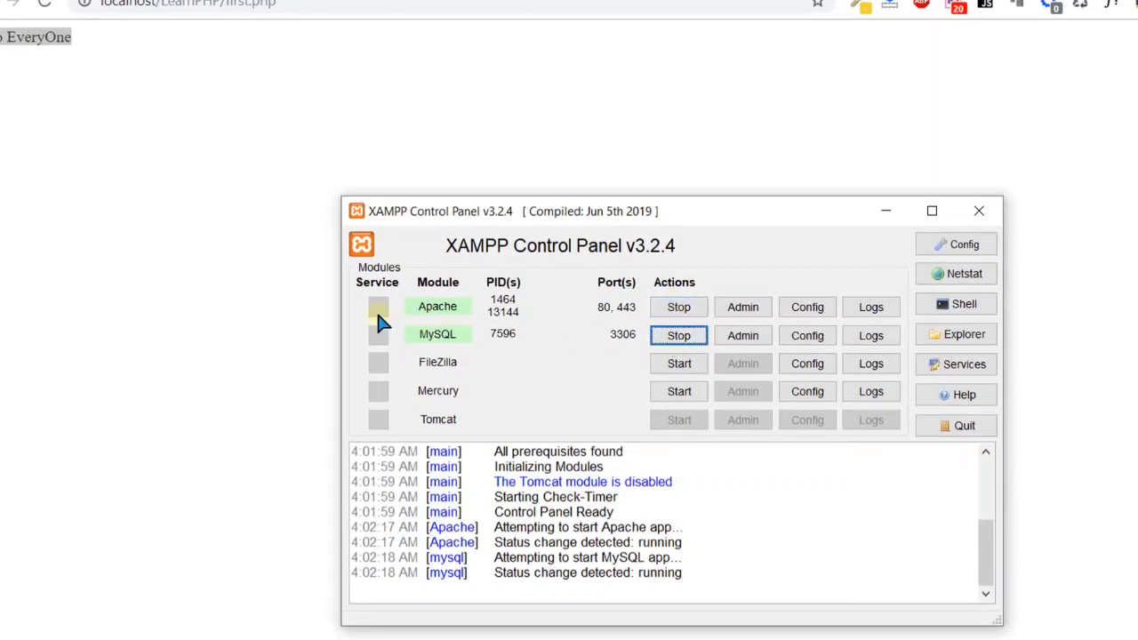
click(293, 306)
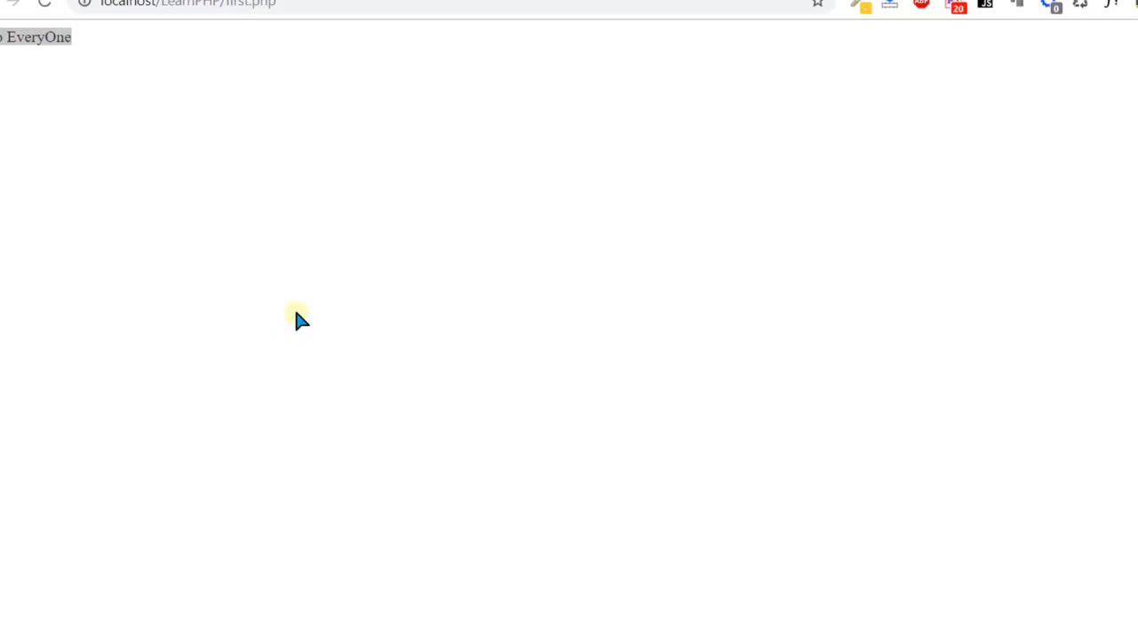
drag(111, 5, 224, 20)
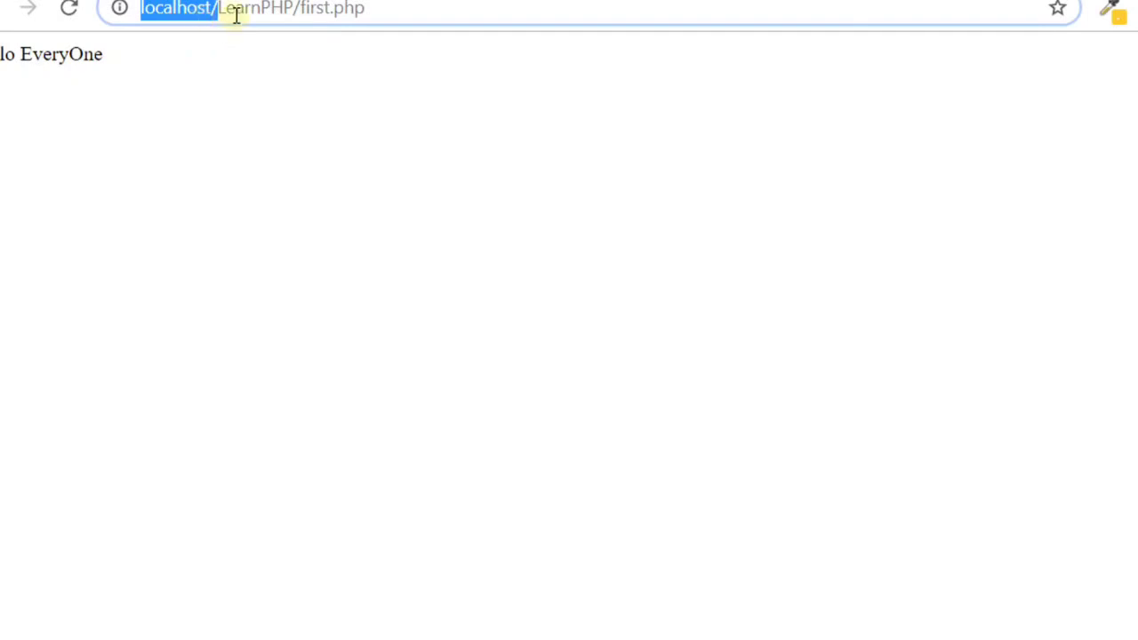
double_click(237, 13)
drag(300, 10, 391, 21)
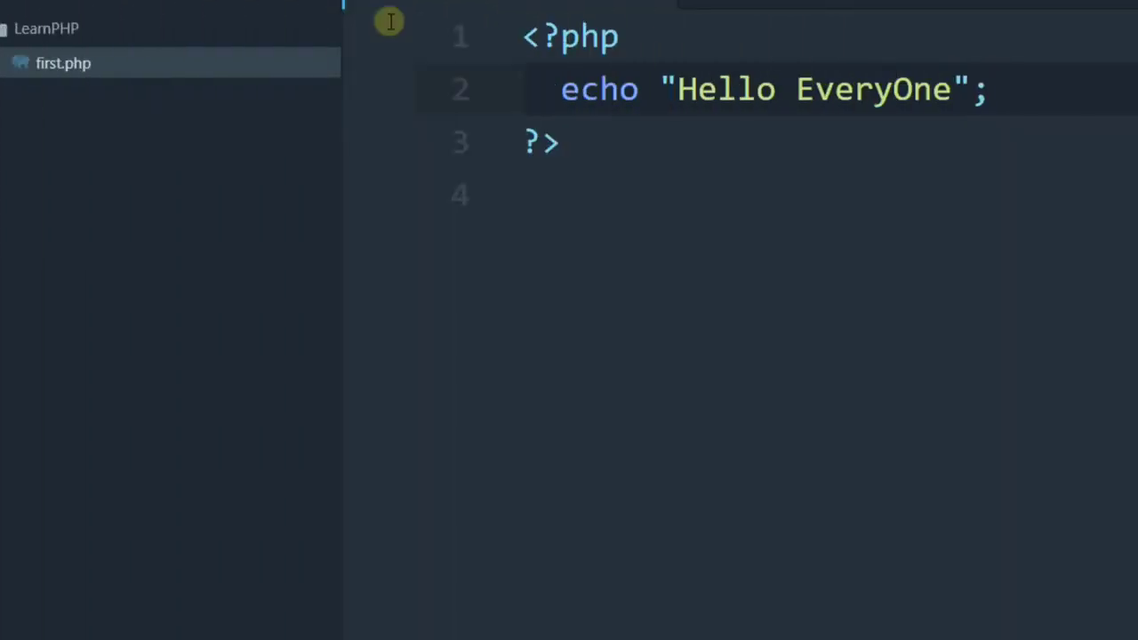
Step: Switch to the Atom editor and select the whole PHP block in first.php, from <?php to ?>, for review
drag(633, 178, 523, 88)
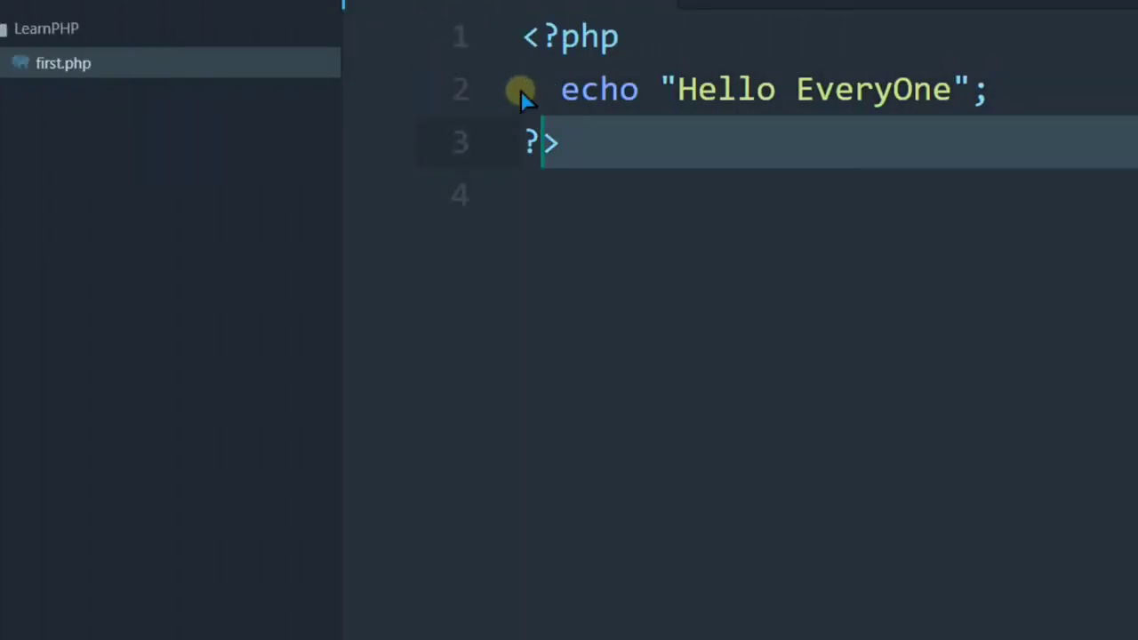
drag(502, 40, 502, 38)
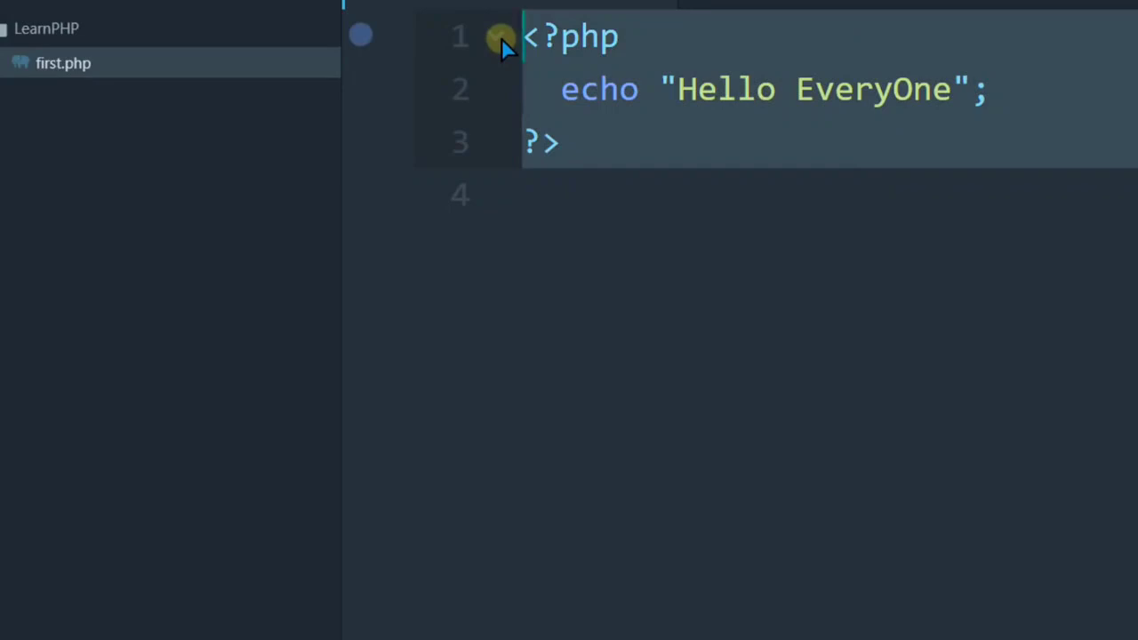